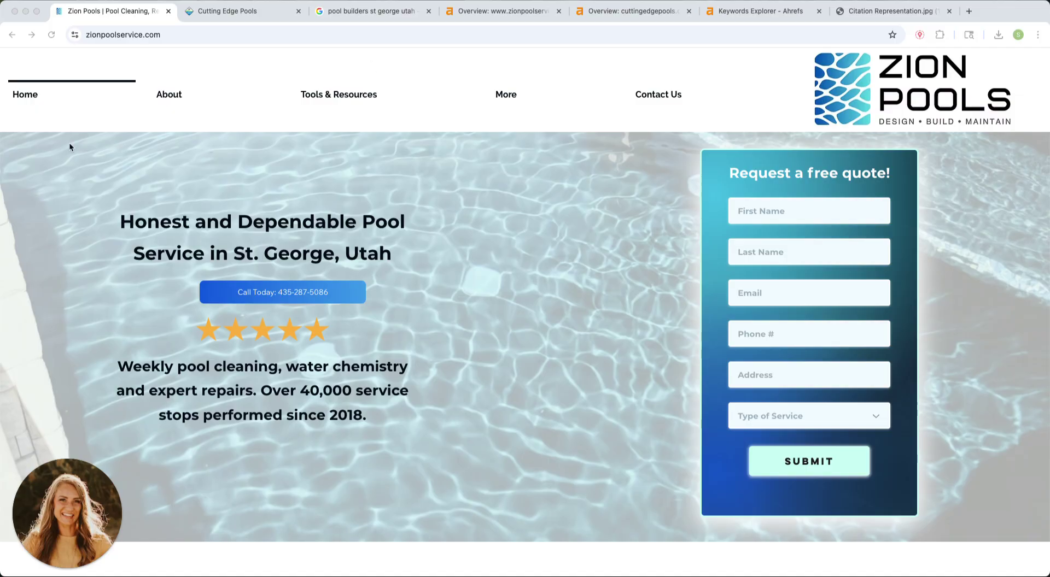
# Step: Examine the Zion Pools homepage from the hero heading and quote form down through its content sections
pyautogui.click(56, 173)
pyautogui.moveTo(87, 177); pyautogui.dragTo(498, 372)
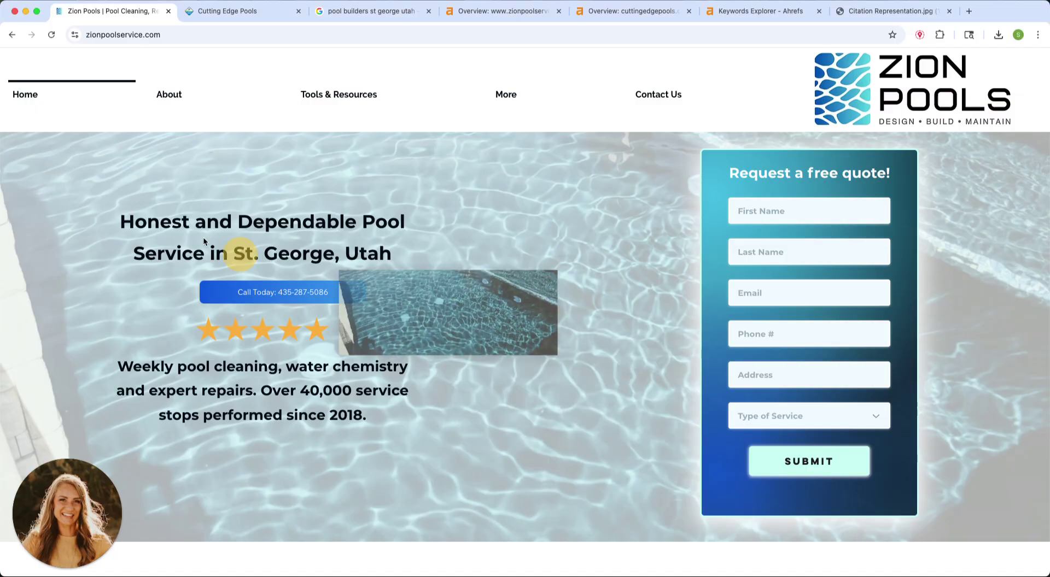
pyautogui.moveTo(185, 160); pyautogui.dragTo(251, 296)
pyautogui.scroll(-2, 212, 302)
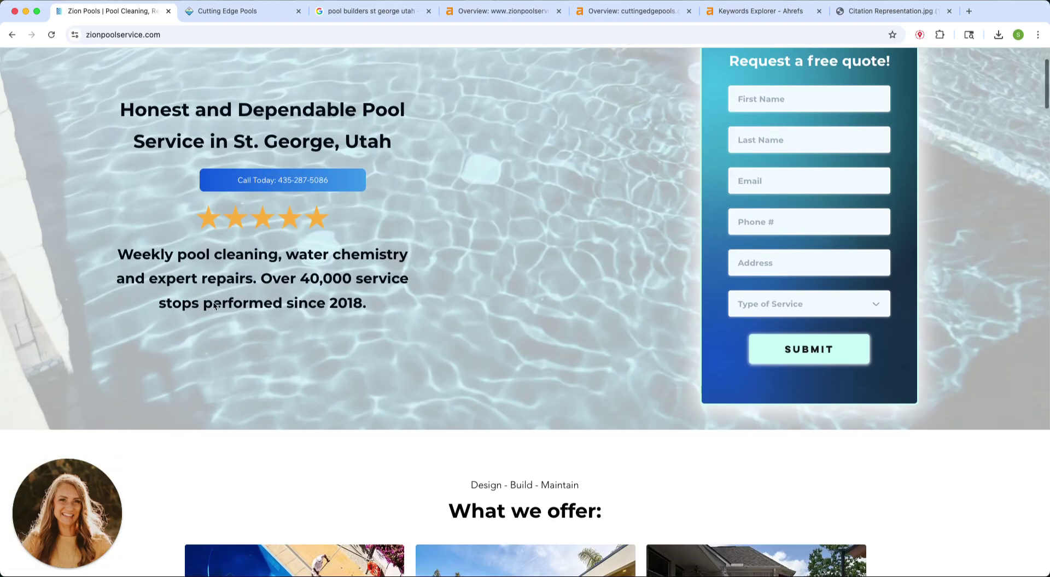
pyautogui.moveTo(116, 101); pyautogui.dragTo(748, 356)
pyautogui.scroll(-2, 542, 359)
pyautogui.scroll(-7, 608, 375)
pyautogui.scroll(-2, 609, 376)
pyautogui.scroll(-9, 611, 375)
pyautogui.scroll(-11, 611, 379)
pyautogui.scroll(-12, 610, 375)
pyautogui.scroll(-14, 610, 375)
pyautogui.scroll(20, 748, 356)
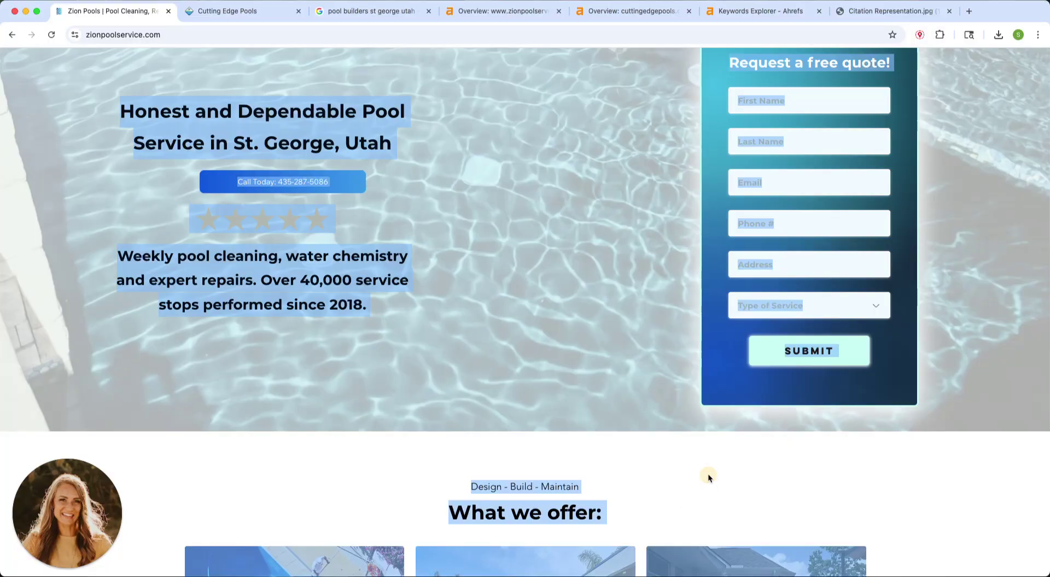
pyautogui.click(708, 473)
# Step: Check the file name of the large patio pool photo through its save dialog without saving the image
pyautogui.scroll(-20, 715, 469)
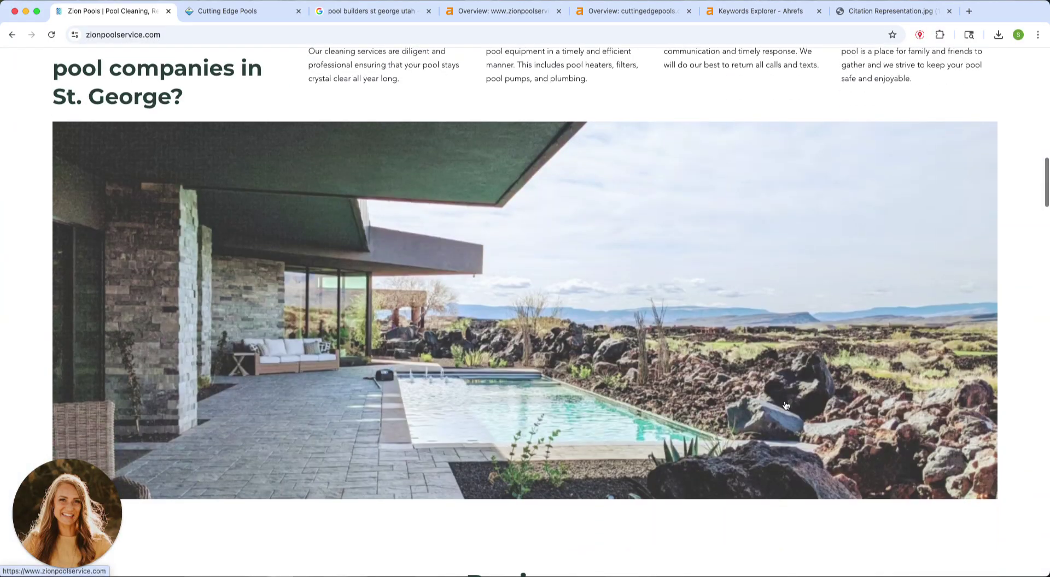
pyautogui.rightClick(578, 315)
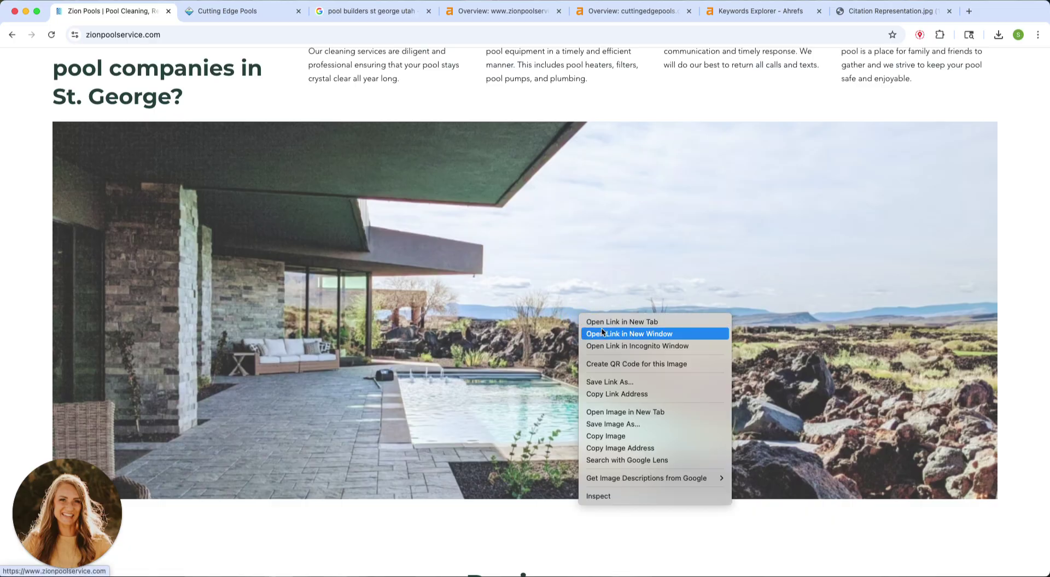
pyautogui.click(623, 424)
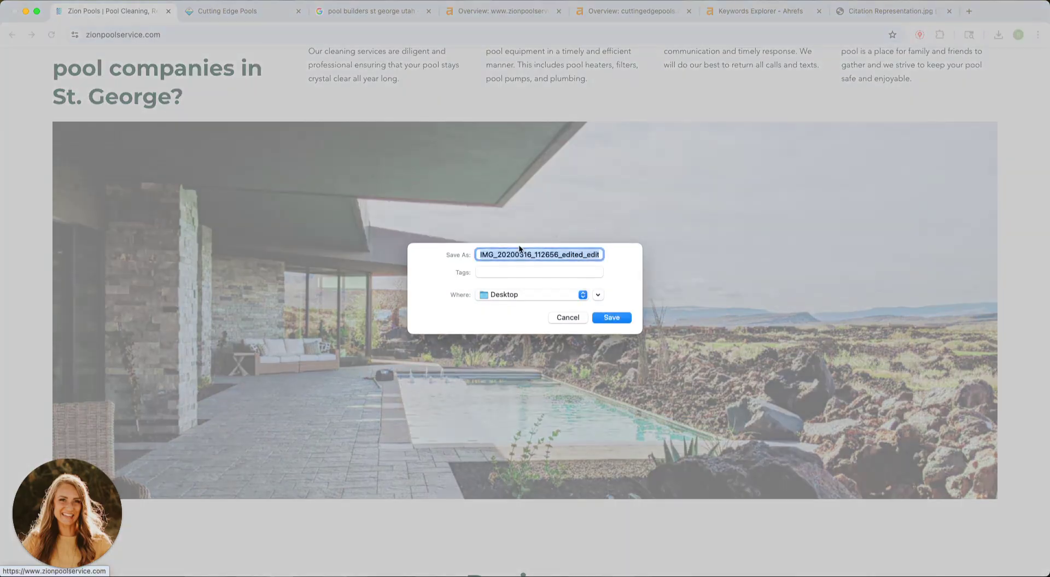
pyautogui.click(568, 318)
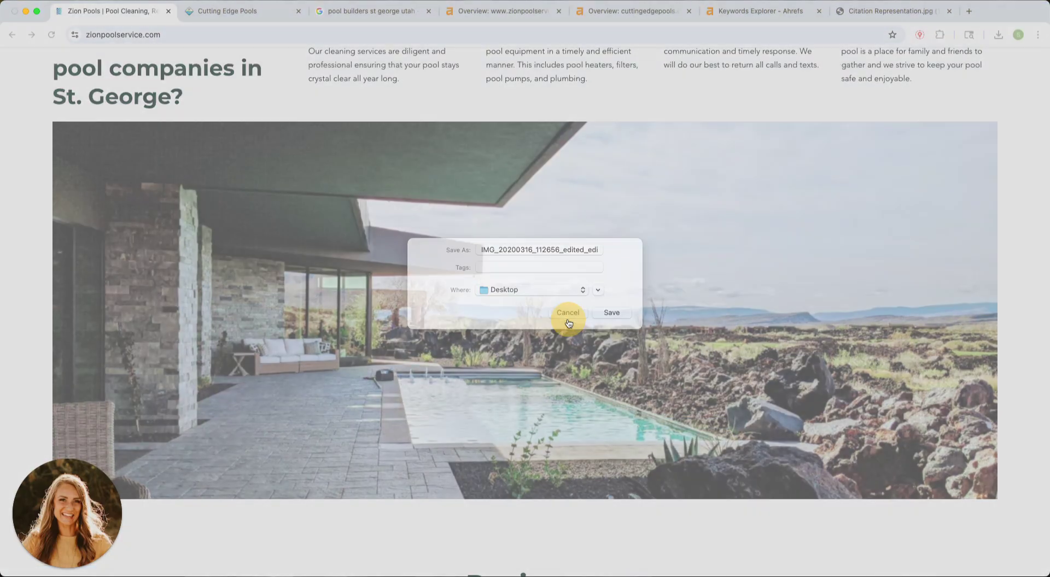
# Step: Check the file names of the Pool Cleaning & Maintenance and New Pool Design & Consultation images without saving them
pyautogui.scroll(10, 567, 320)
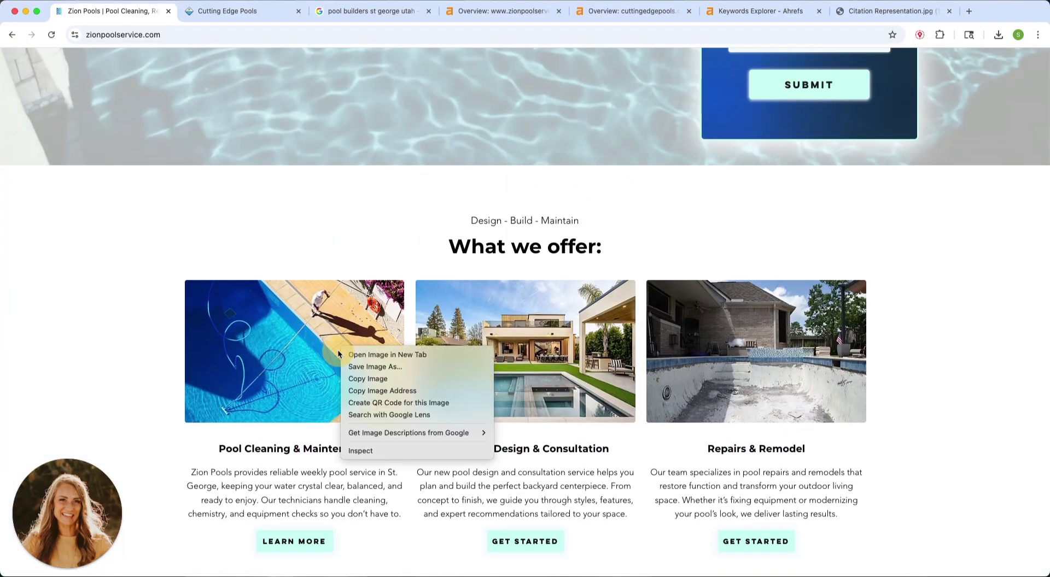
pyautogui.rightClick(340, 349)
pyautogui.click(363, 367)
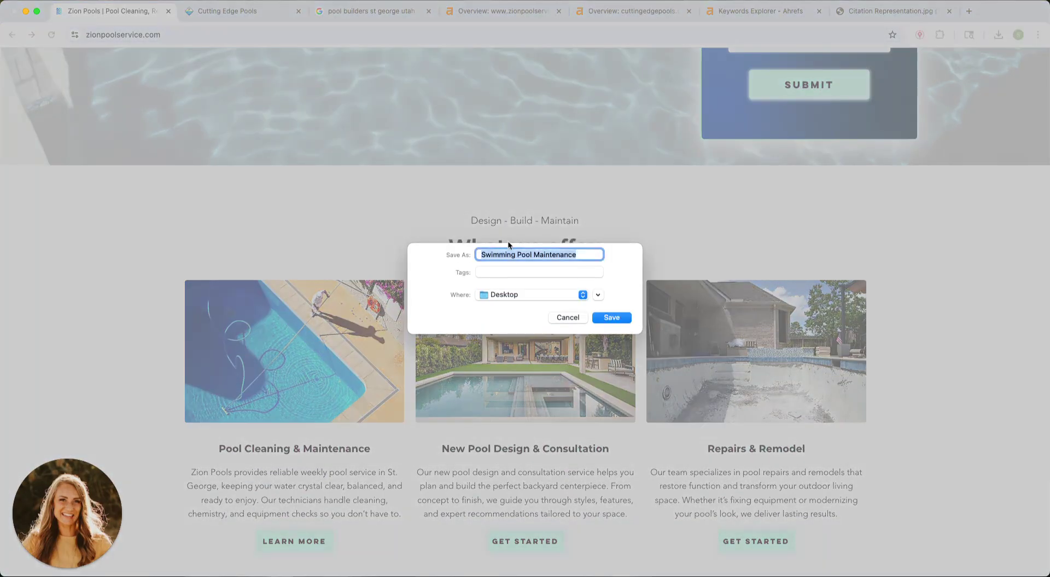
pyautogui.click(570, 320)
pyautogui.rightClick(564, 323)
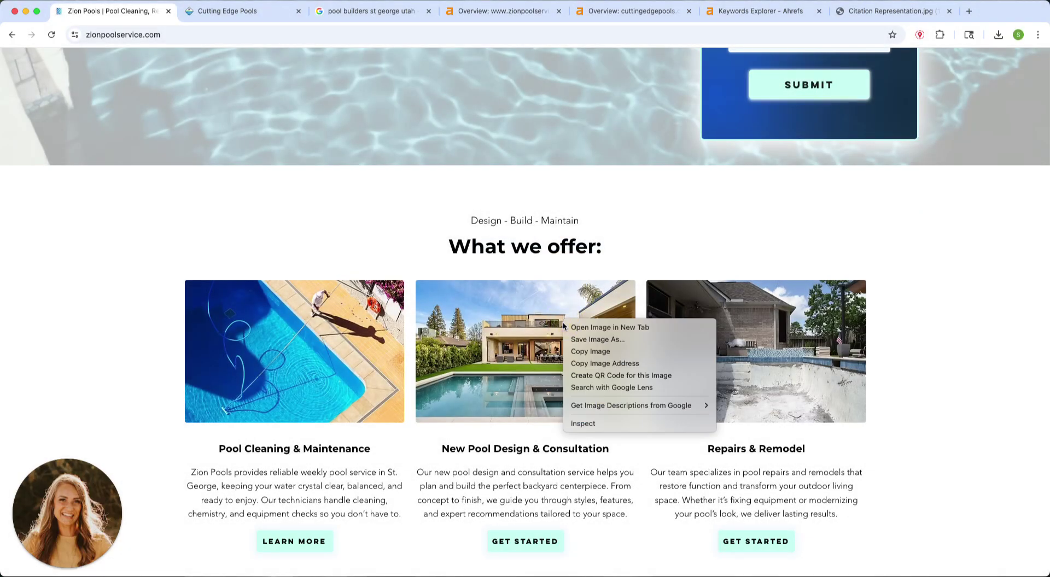
pyautogui.click(586, 340)
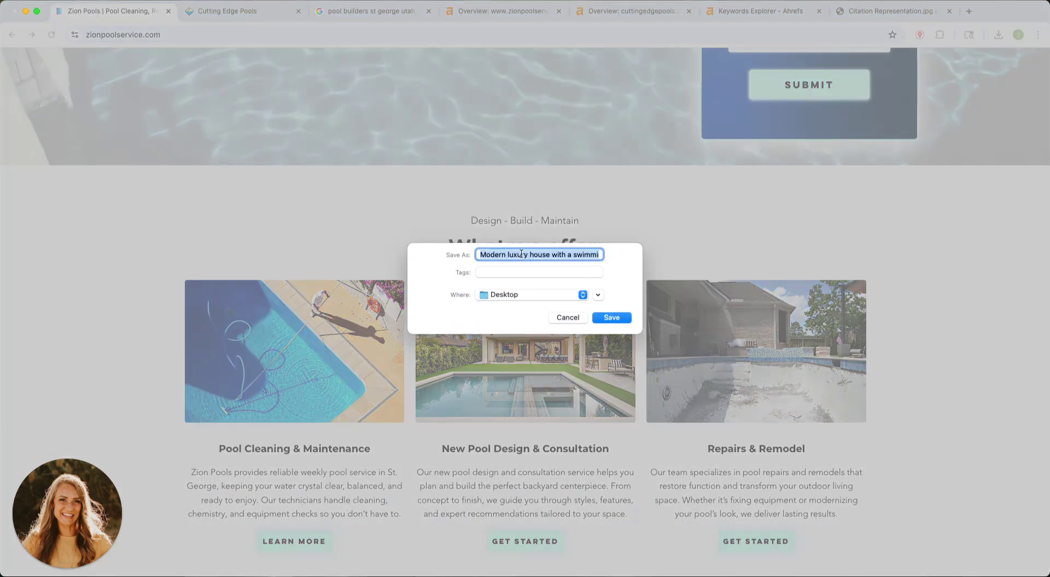
pyautogui.click(567, 318)
# Step: Recheck the file name of the large pool photo above Reviews, leaving the image unsaved
pyautogui.scroll(-20, 619, 332)
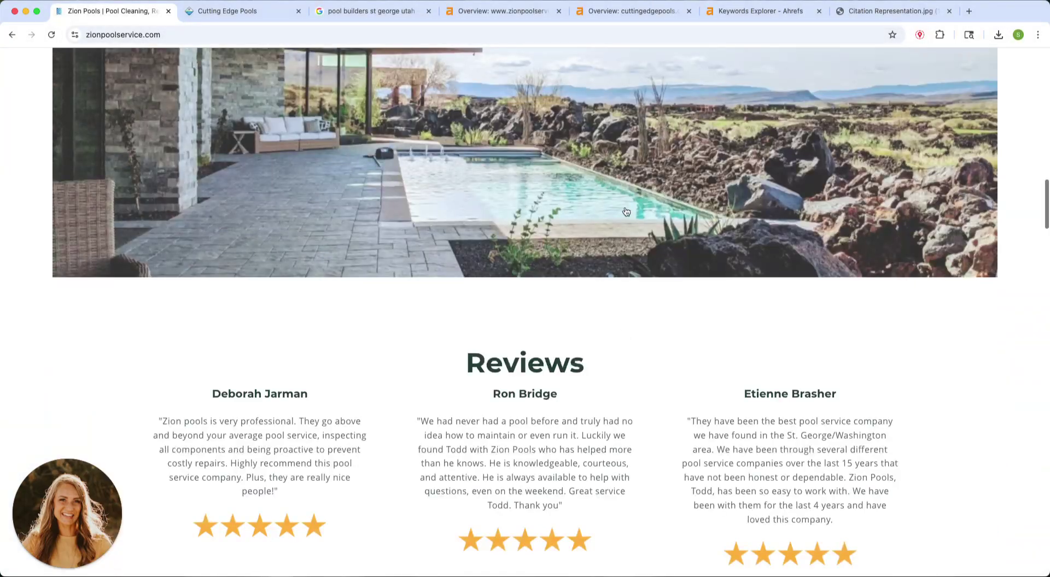
pyautogui.rightClick(626, 211)
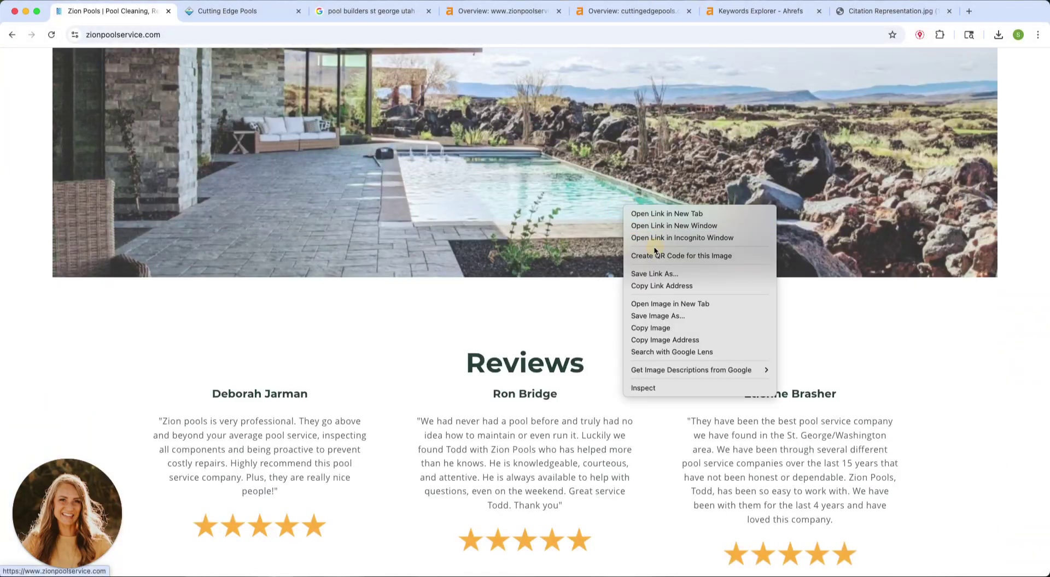
pyautogui.click(678, 317)
pyautogui.click(568, 317)
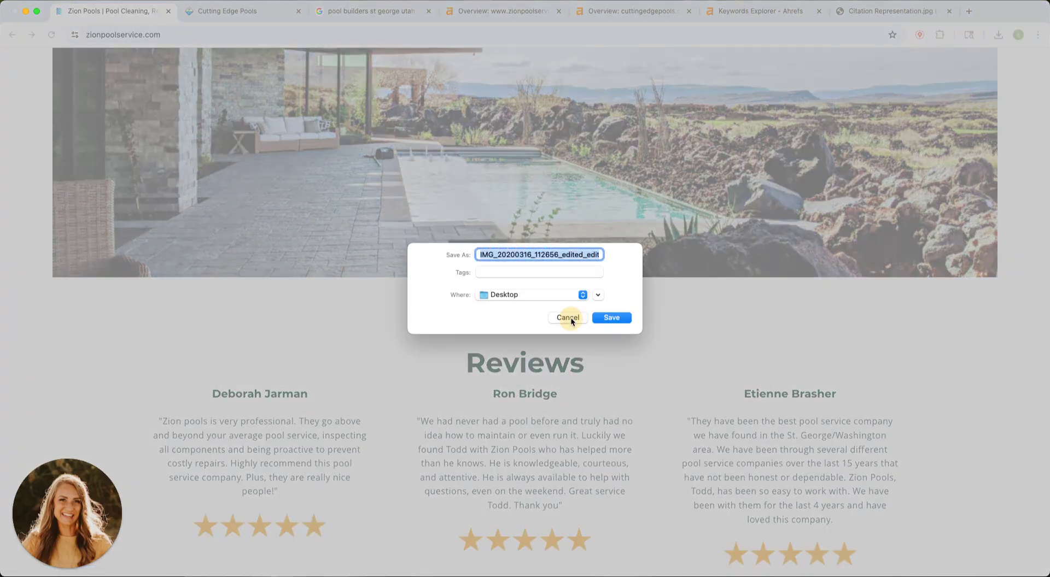
# Step: Check the file name of the Water Balance waterfall image in the weekly pool service details without saving it
pyautogui.scroll(-5, 623, 323)
pyautogui.scroll(-15, 624, 325)
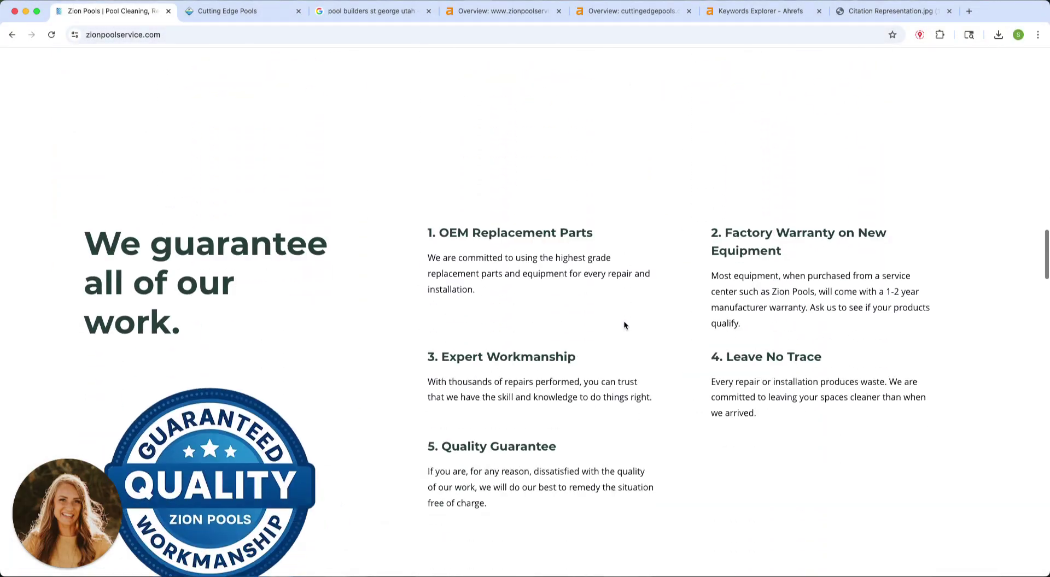
pyautogui.scroll(-2, 620, 320)
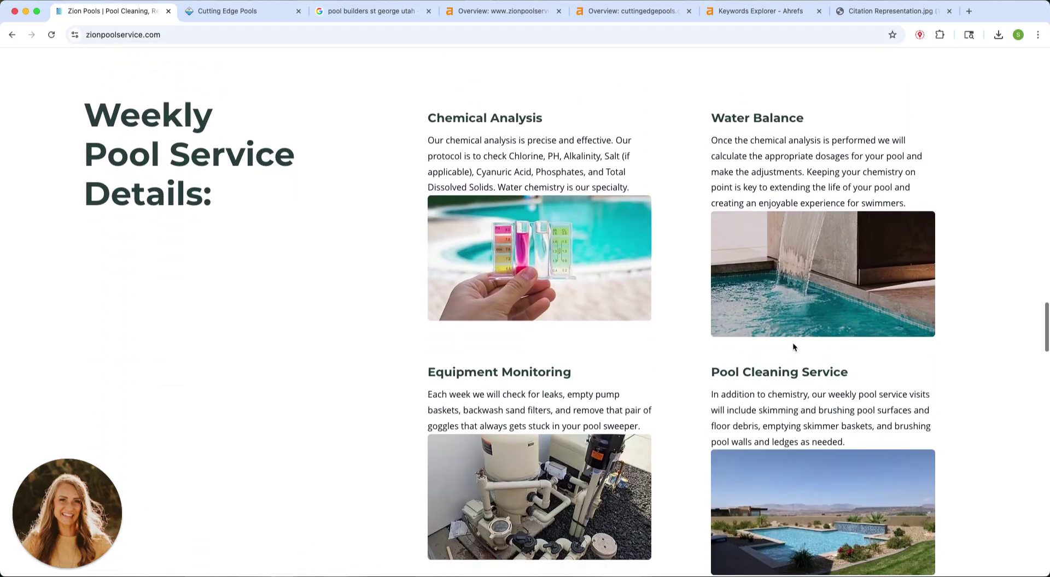
pyautogui.rightClick(805, 290)
pyautogui.click(837, 398)
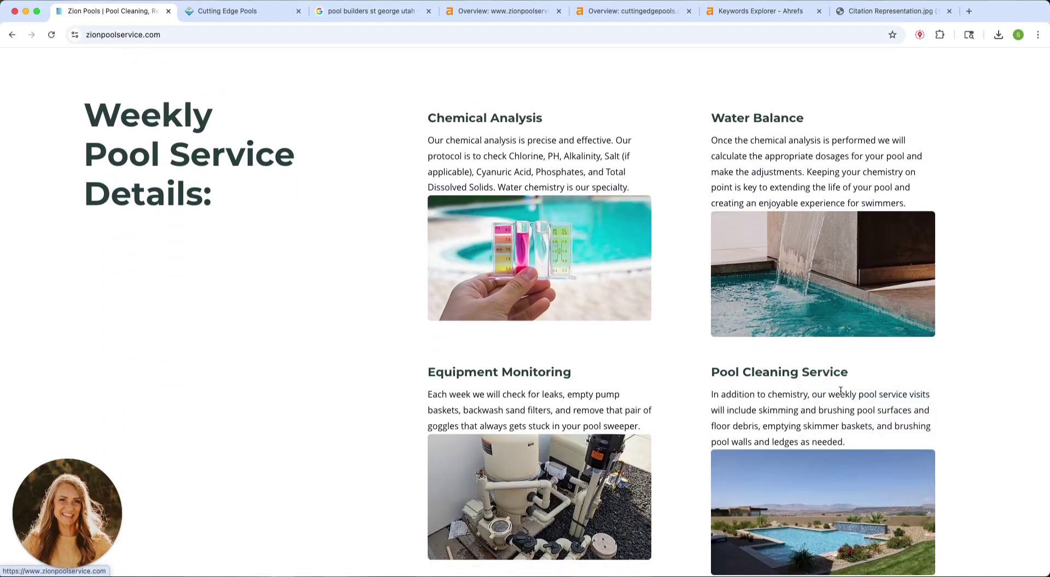
pyautogui.click(575, 318)
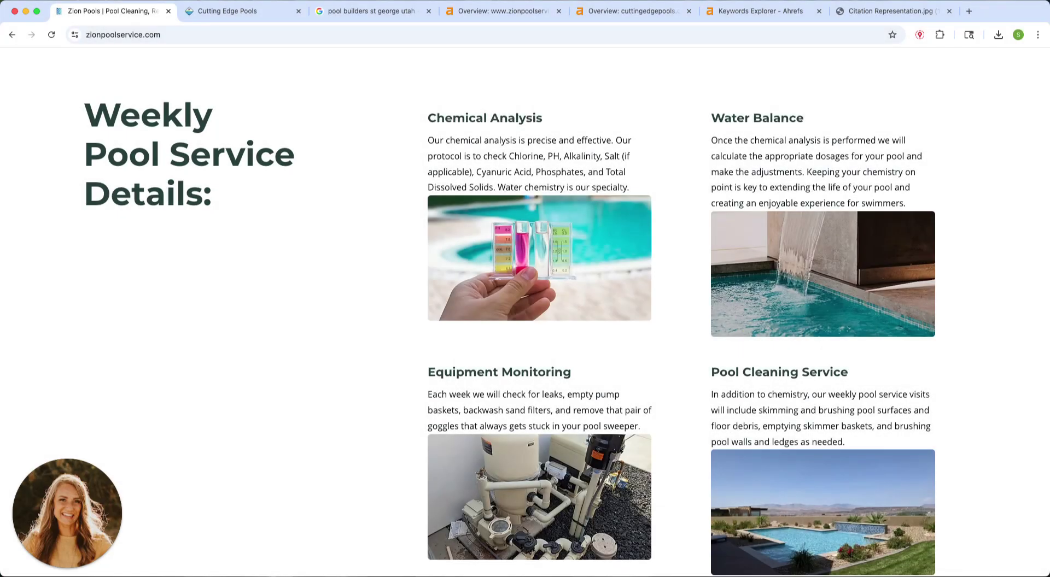
# Step: Review the homepage's content again from the hero banner through the services, reviews and guarantee to the weekly pool service details
pyautogui.scroll(9, 602, 322)
pyautogui.scroll(10, 602, 326)
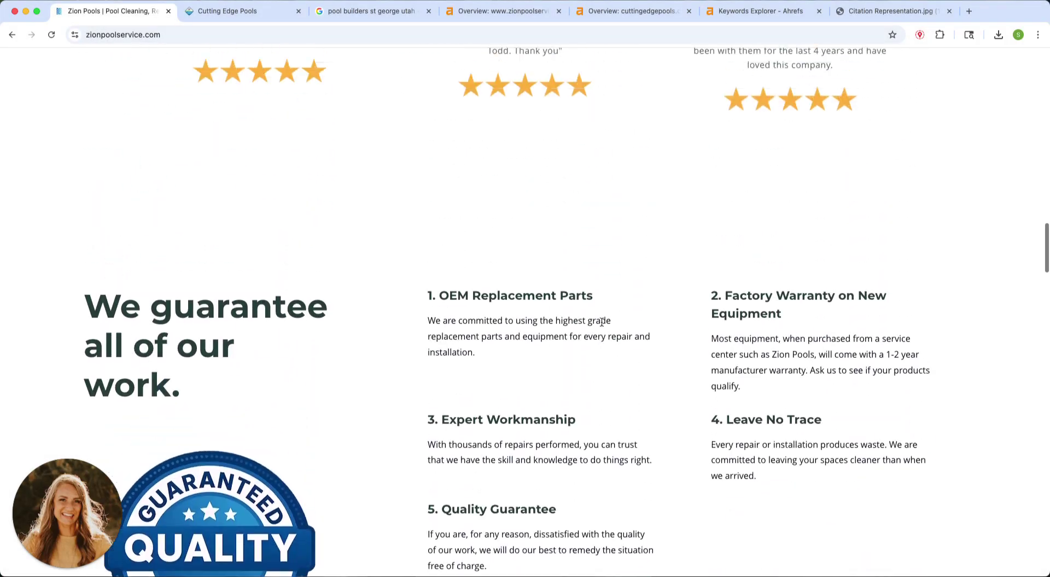
pyautogui.scroll(20, 601, 325)
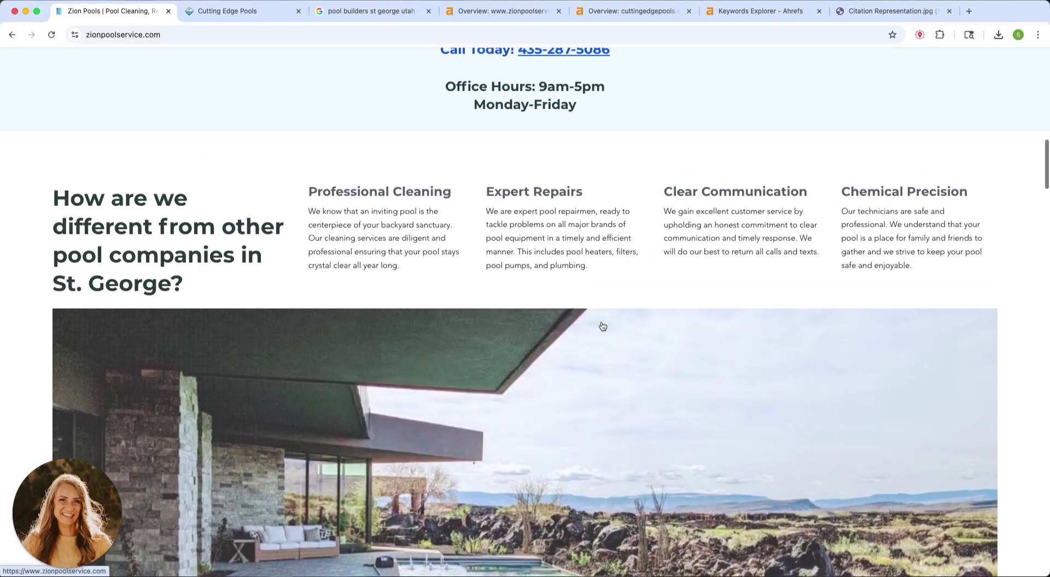
pyautogui.scroll(5, 602, 326)
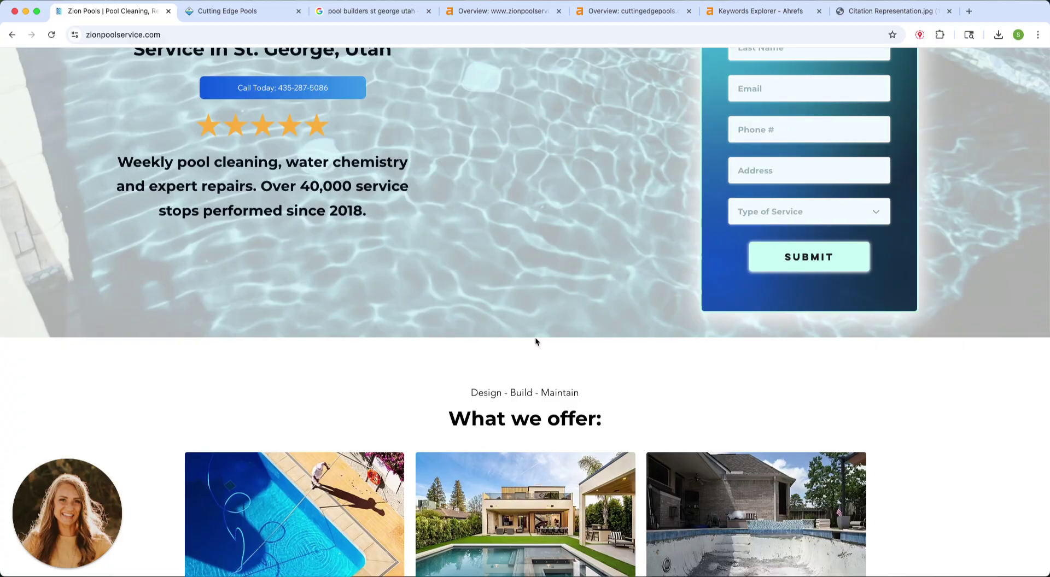
pyautogui.scroll(5, 615, 361)
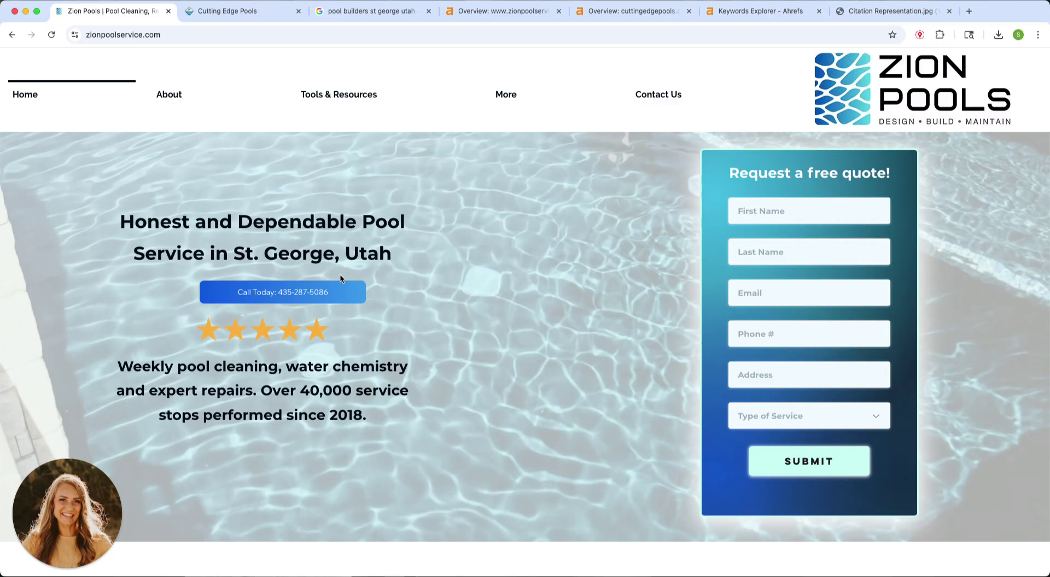
pyautogui.scroll(-2, 572, 371)
pyautogui.scroll(-5, 572, 371)
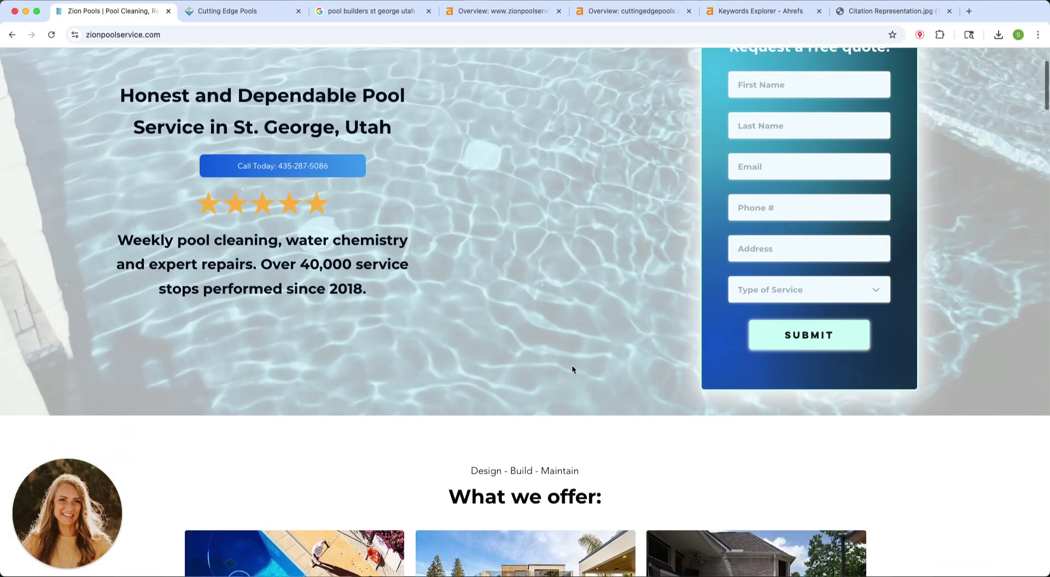
pyautogui.scroll(-6, 573, 365)
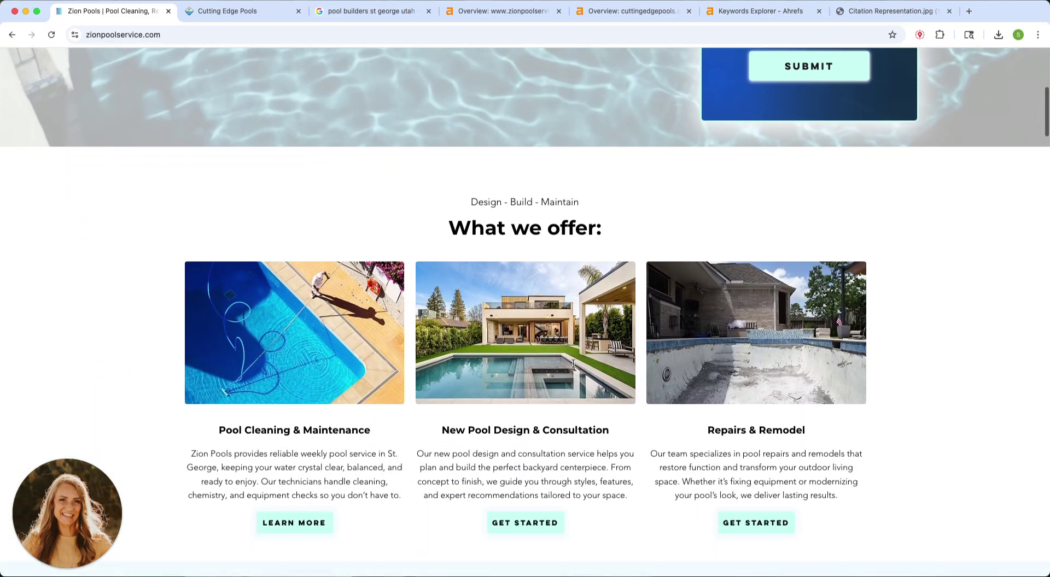
pyautogui.scroll(-7, 573, 368)
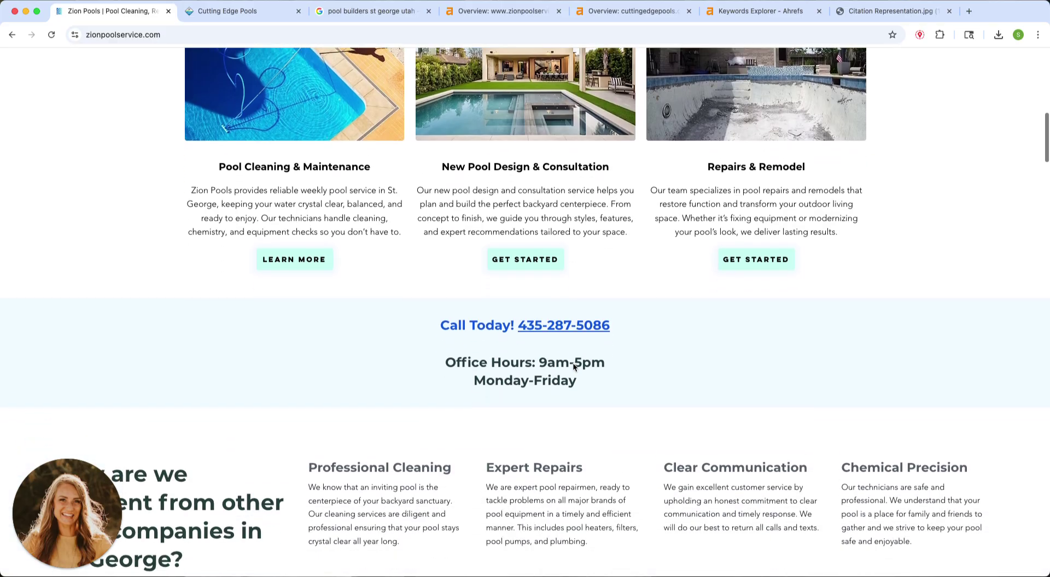
pyautogui.scroll(-10, 573, 365)
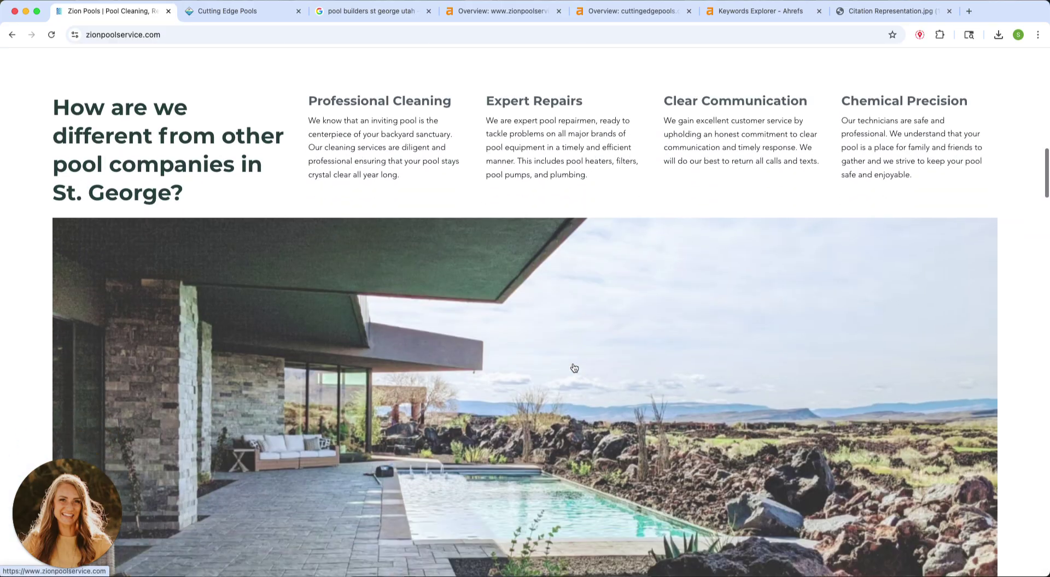
pyautogui.scroll(-13, 574, 367)
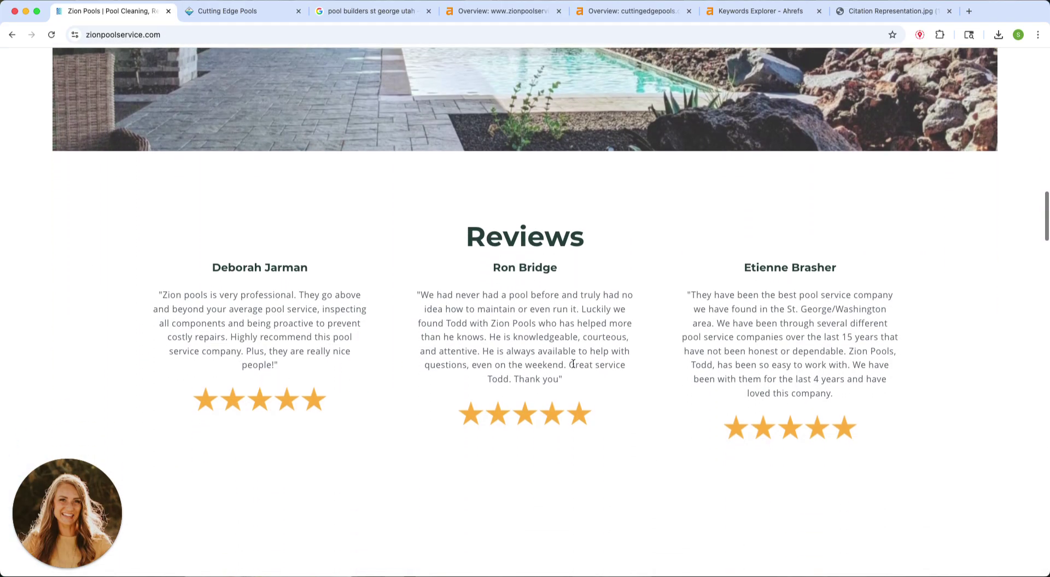
pyautogui.scroll(-2, 574, 368)
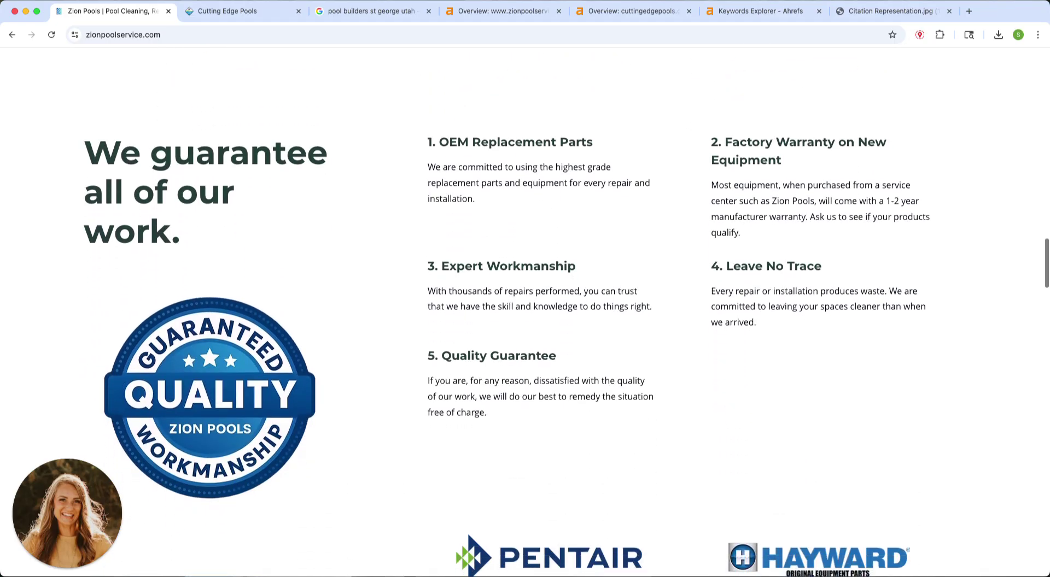
pyautogui.scroll(-10, 804, 362)
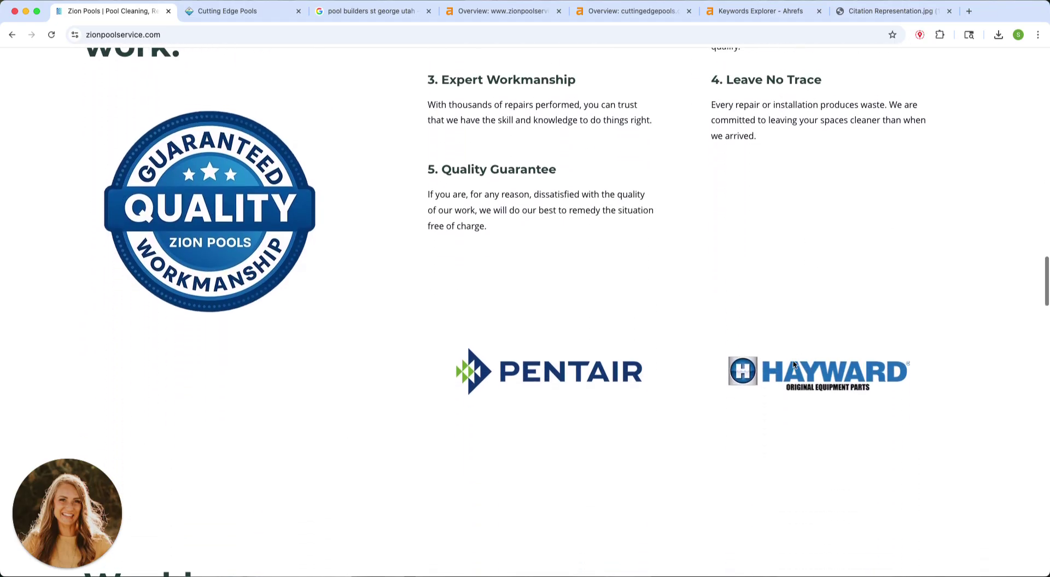
pyautogui.scroll(-1, 409, 174)
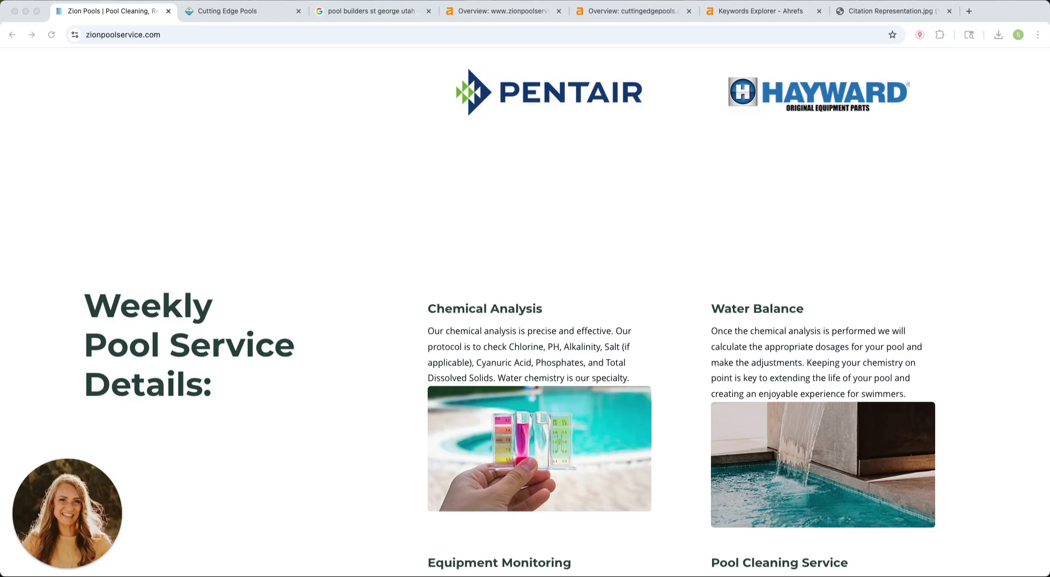
# Step: View the Cutting Edge Pools website and its Ahrefs overview, highlighting the organic keywords and organic traffic figures
pyautogui.click(634, 13)
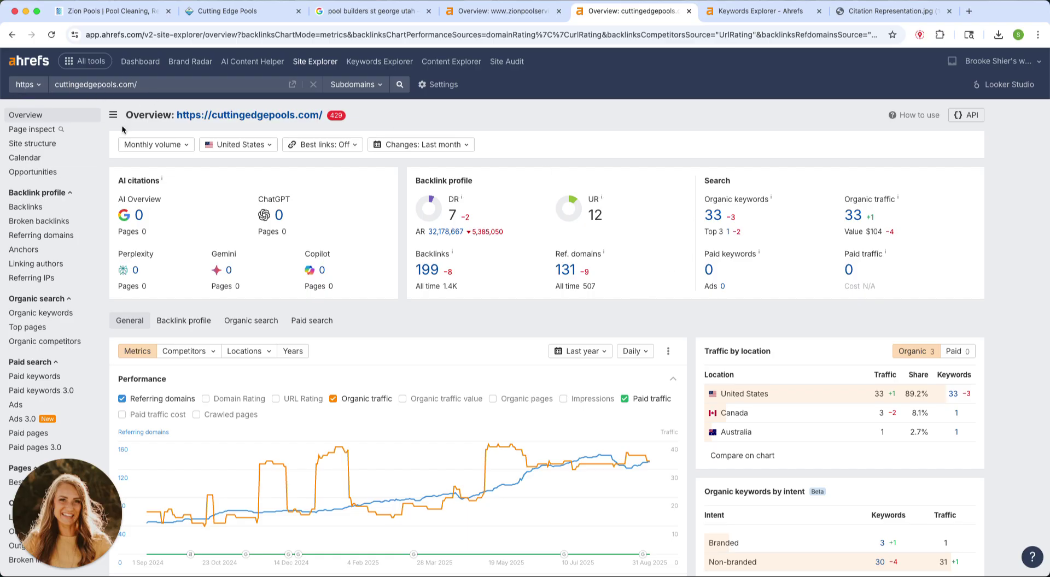
pyautogui.click(236, 5)
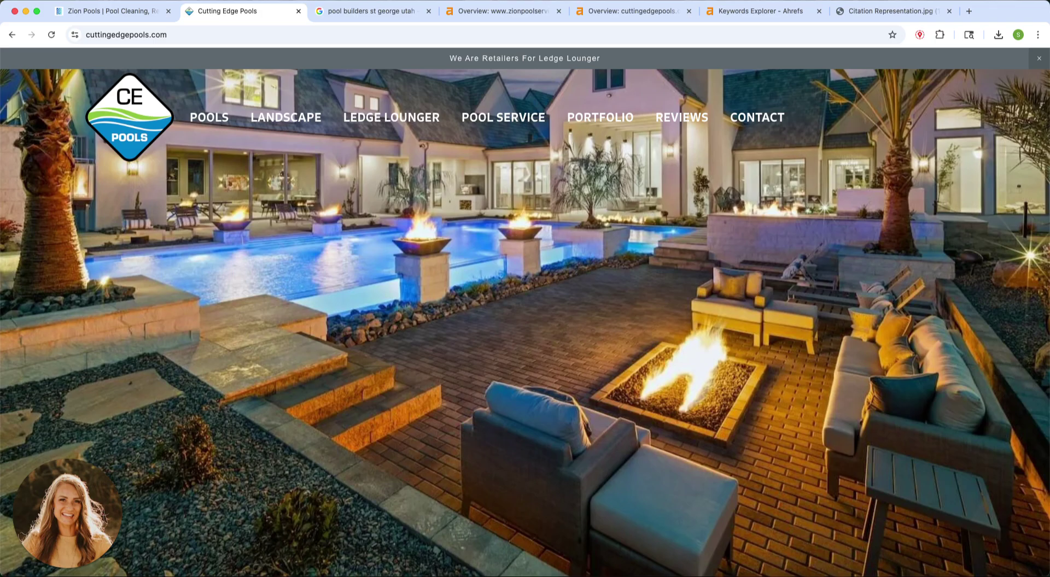
pyautogui.click(635, 13)
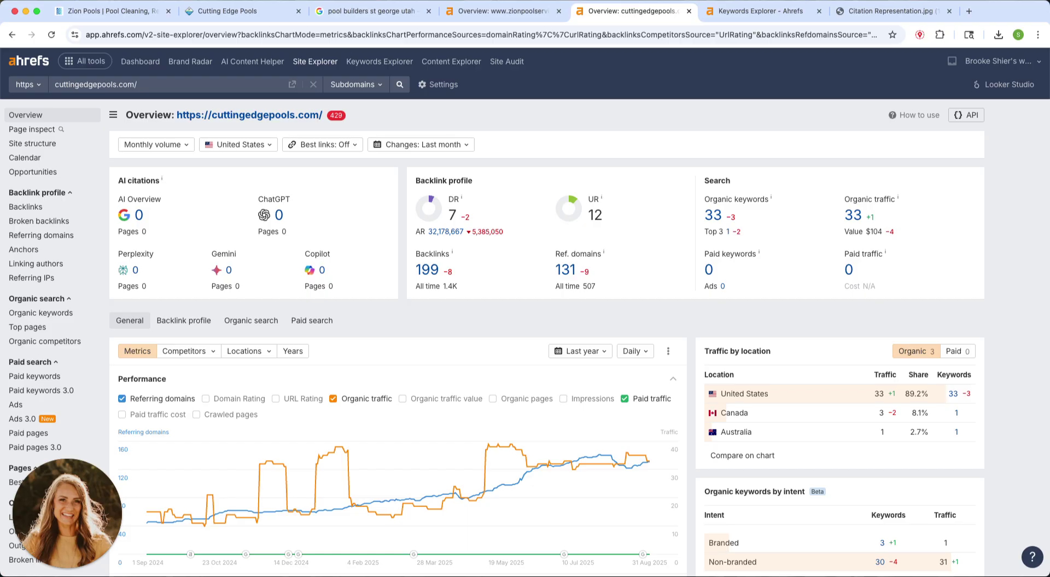
pyautogui.moveTo(753, 237); pyautogui.dragTo(697, 207)
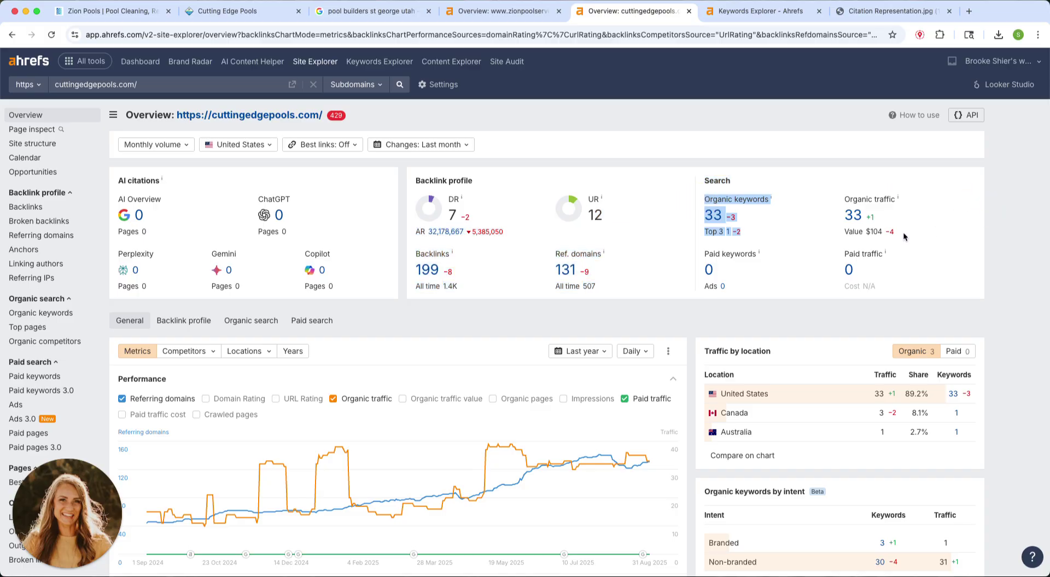
pyautogui.moveTo(905, 236); pyautogui.dragTo(847, 201)
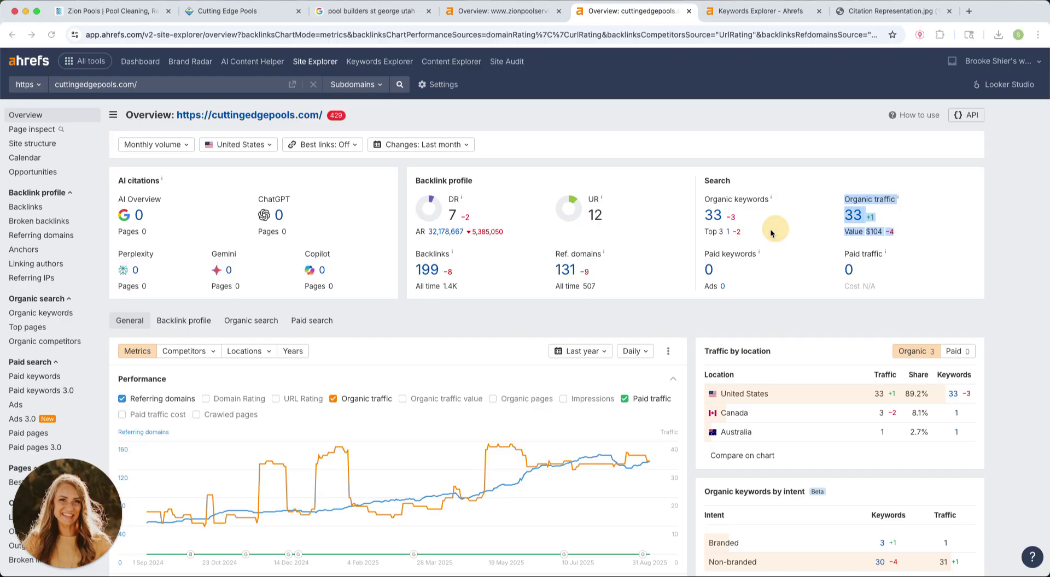
# Step: Open the Cutting Edge Pools organic keywords report and search the page for "st geor"
pyautogui.moveTo(763, 235); pyautogui.dragTo(704, 203)
pyautogui.click(716, 217)
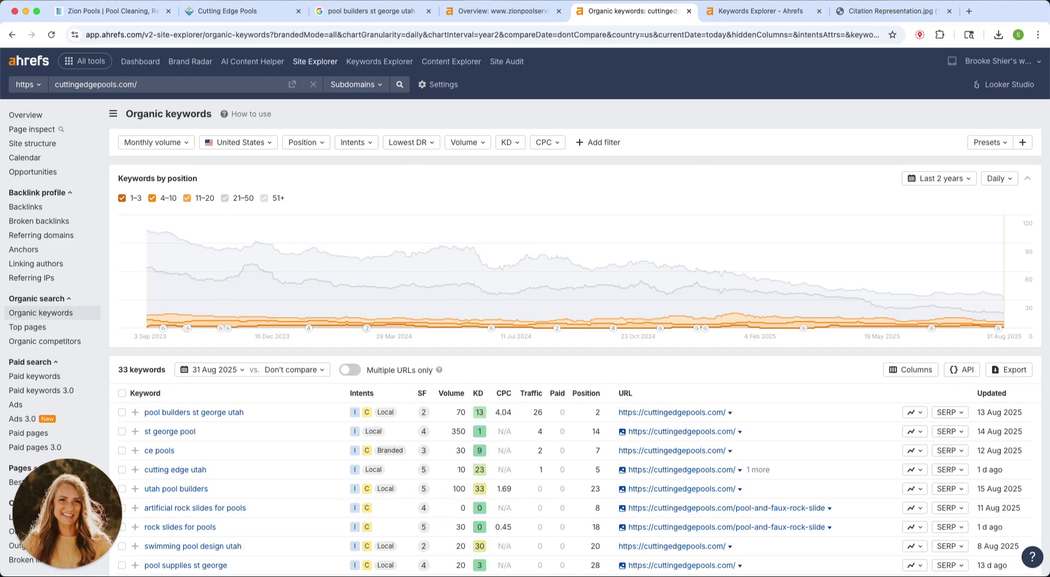
pyautogui.scroll(-1, 767, 355)
pyautogui.press('super+f')
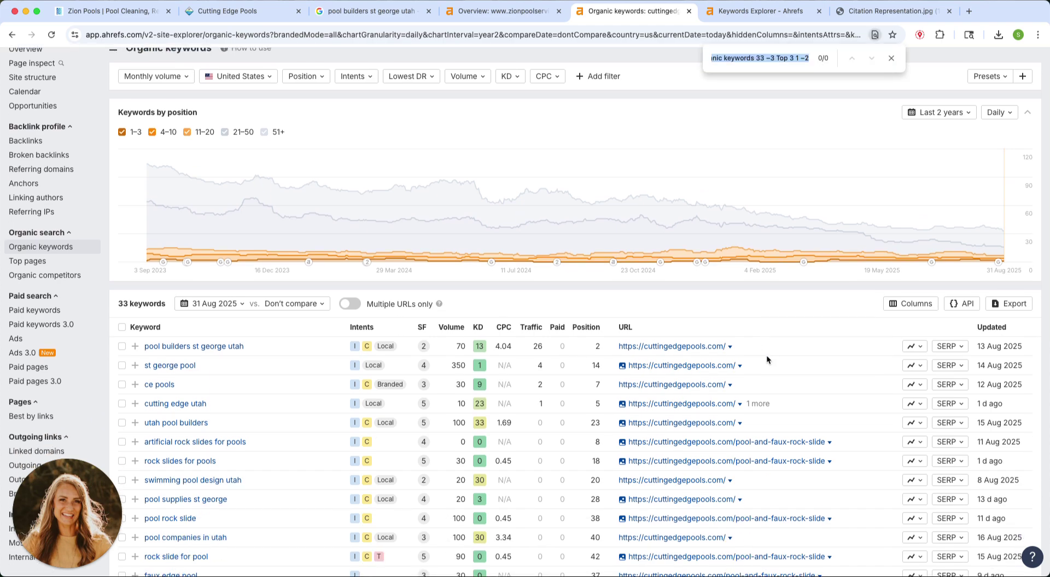
pyautogui.write('st geor')
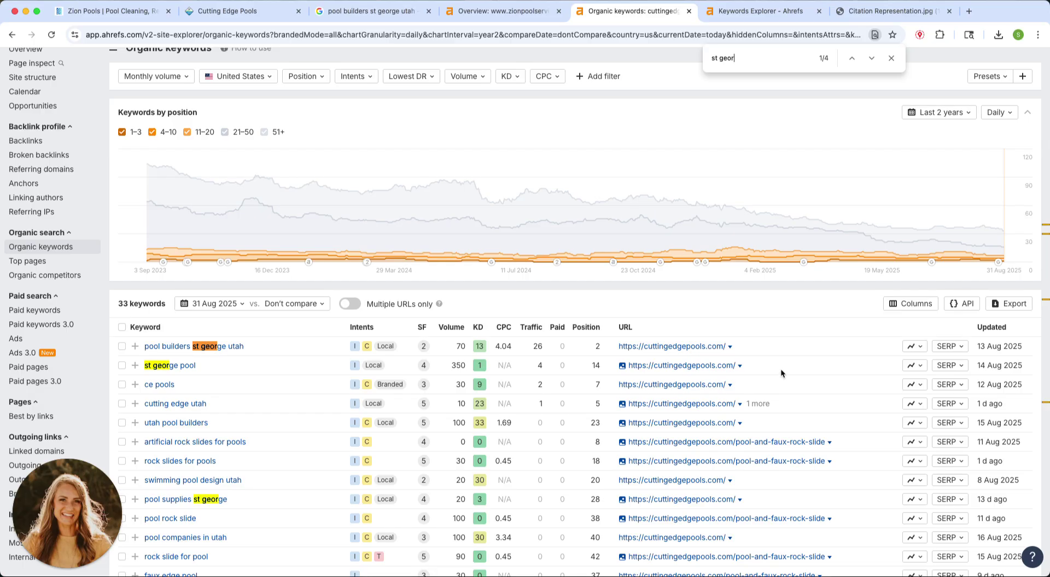
# Step: Highlight the keyword "pool builders st george utah" in the competitor's list and check its position and search volume
pyautogui.moveTo(276, 349); pyautogui.dragTo(122, 351)
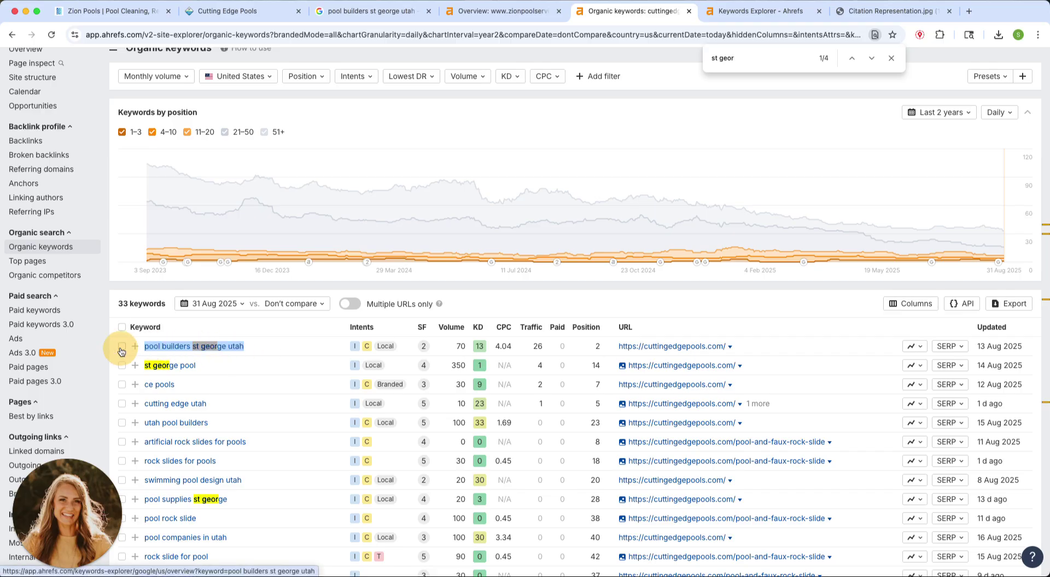
pyautogui.click(598, 349)
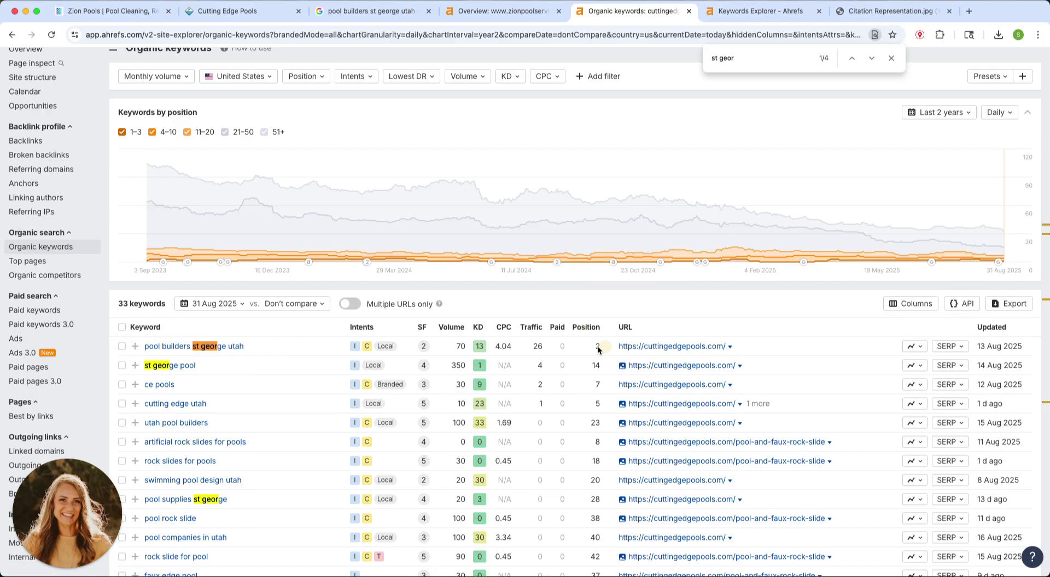
pyautogui.moveTo(598, 349); pyautogui.dragTo(580, 349)
pyautogui.moveTo(298, 349); pyautogui.dragTo(139, 352)
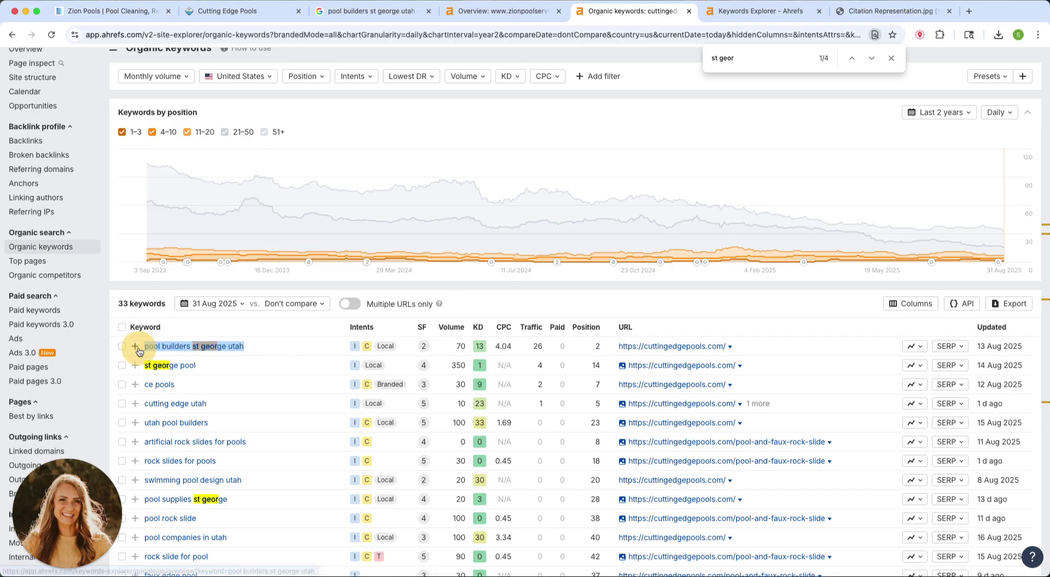
pyautogui.doubleClick(458, 347)
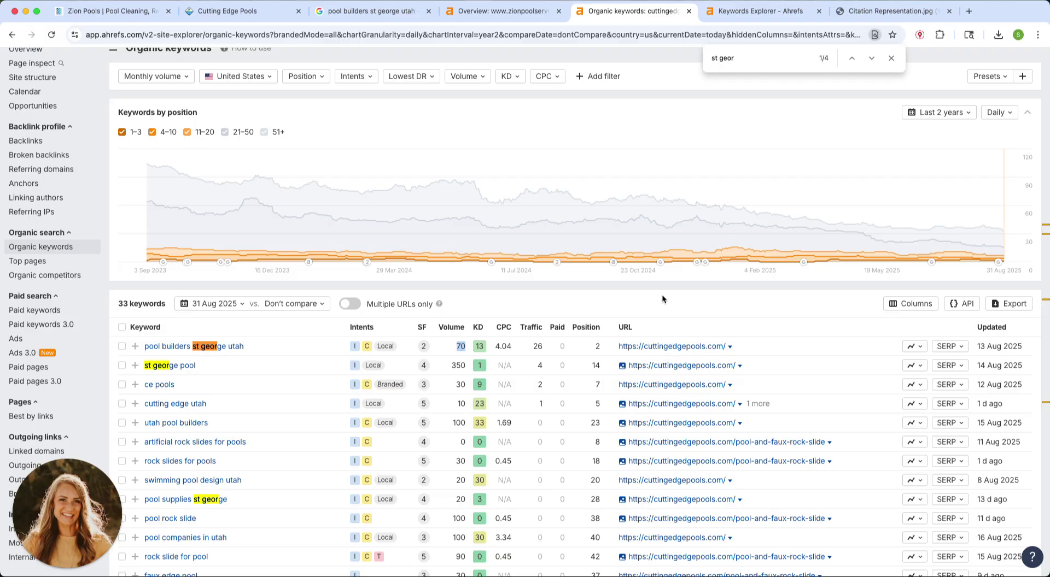
# Step: Compare the search volumes of the "pool builders st george" keyword variations among the matching terms in Keywords Explorer
pyautogui.click(767, 12)
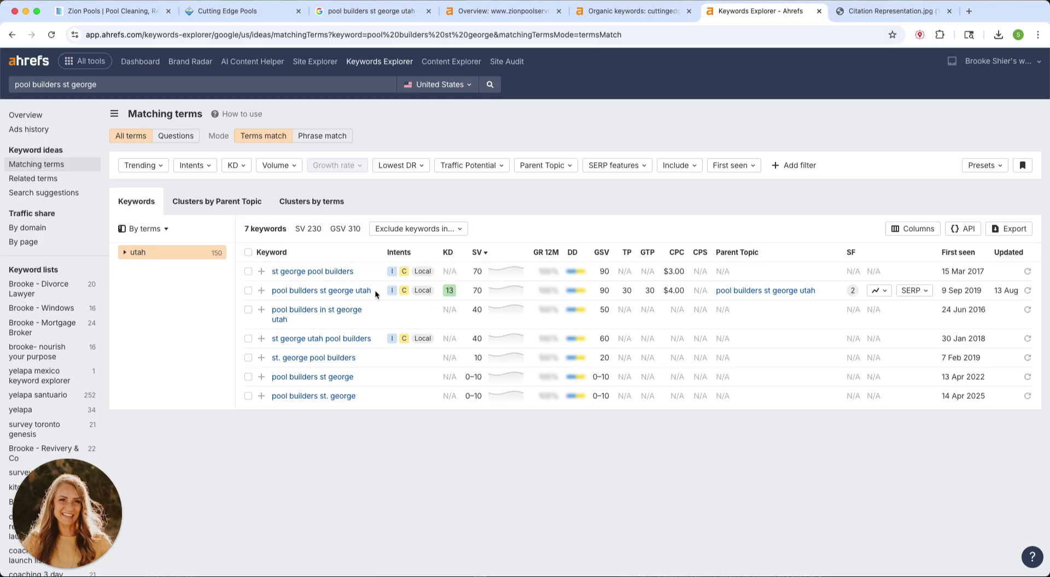
pyautogui.moveTo(375, 290); pyautogui.dragTo(275, 290)
pyautogui.moveTo(483, 293); pyautogui.dragTo(473, 291)
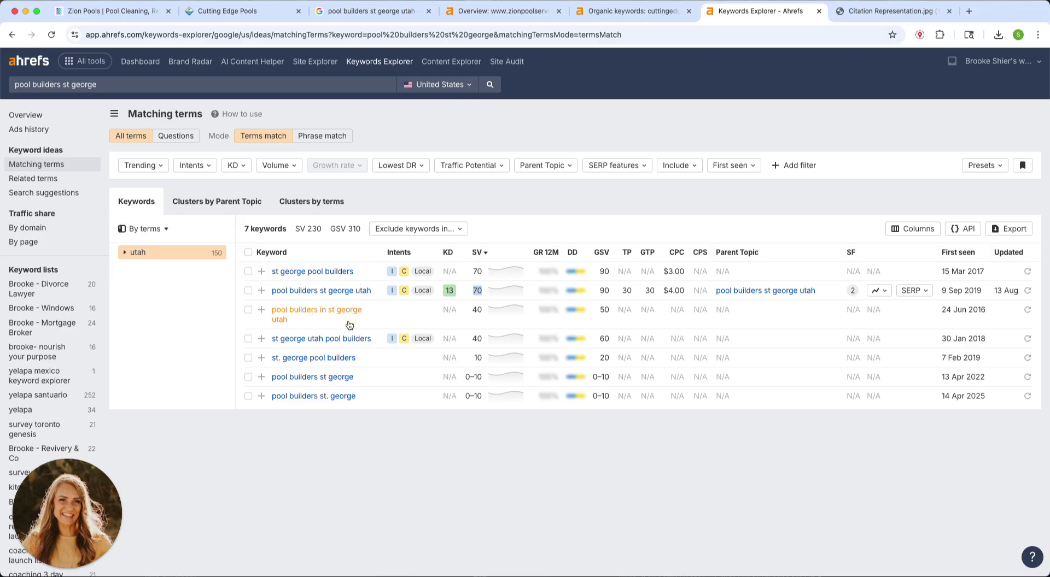
pyautogui.moveTo(299, 322); pyautogui.dragTo(260, 303)
pyautogui.moveTo(484, 310); pyautogui.dragTo(473, 309)
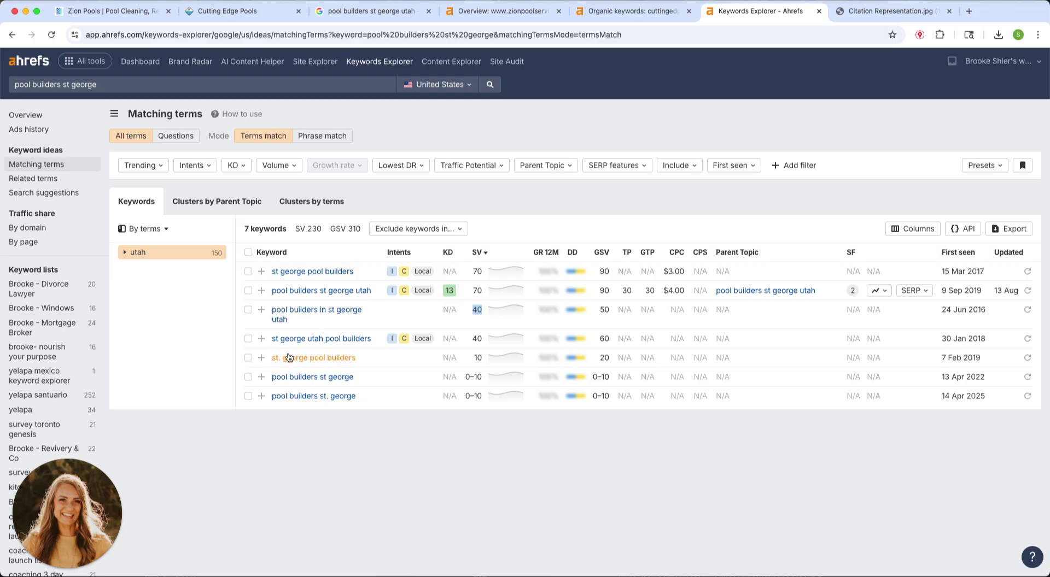
pyautogui.doubleClick(479, 339)
pyautogui.moveTo(359, 359); pyautogui.dragTo(284, 359)
pyautogui.click(477, 357)
pyautogui.click(521, 461)
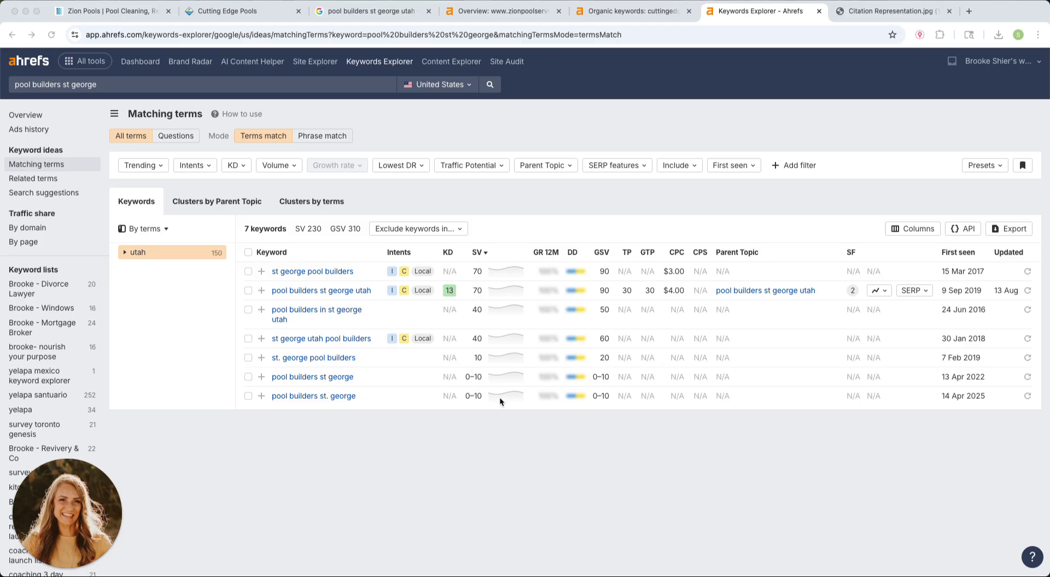
pyautogui.click(510, 11)
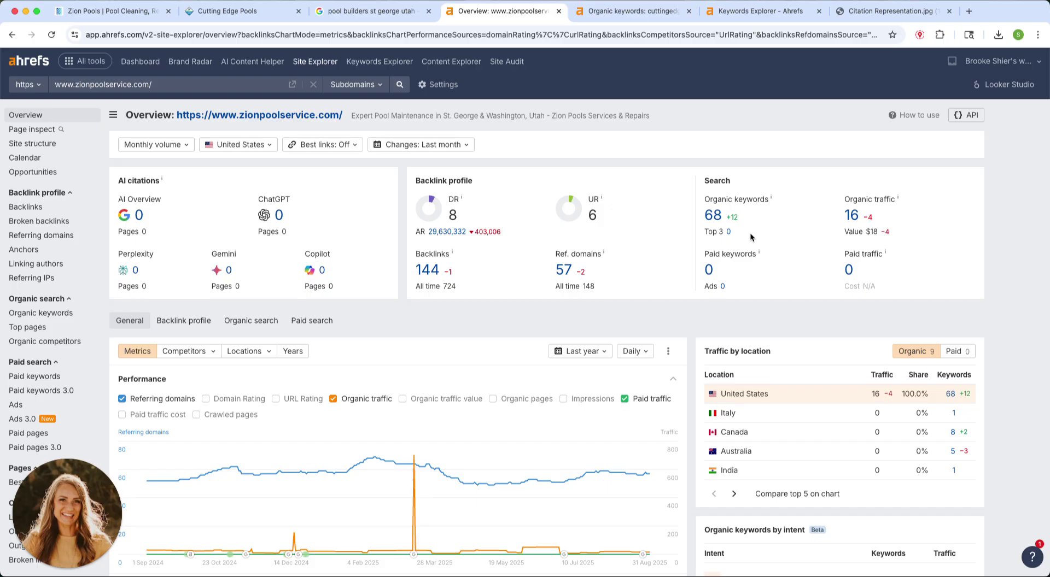
pyautogui.moveTo(751, 240); pyautogui.dragTo(704, 198)
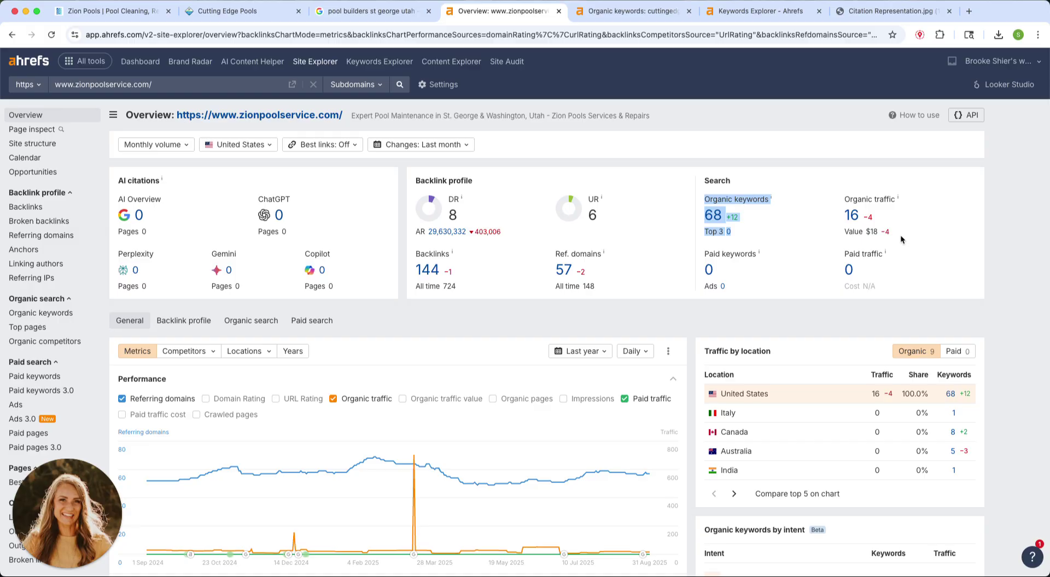
pyautogui.moveTo(896, 239); pyautogui.dragTo(842, 196)
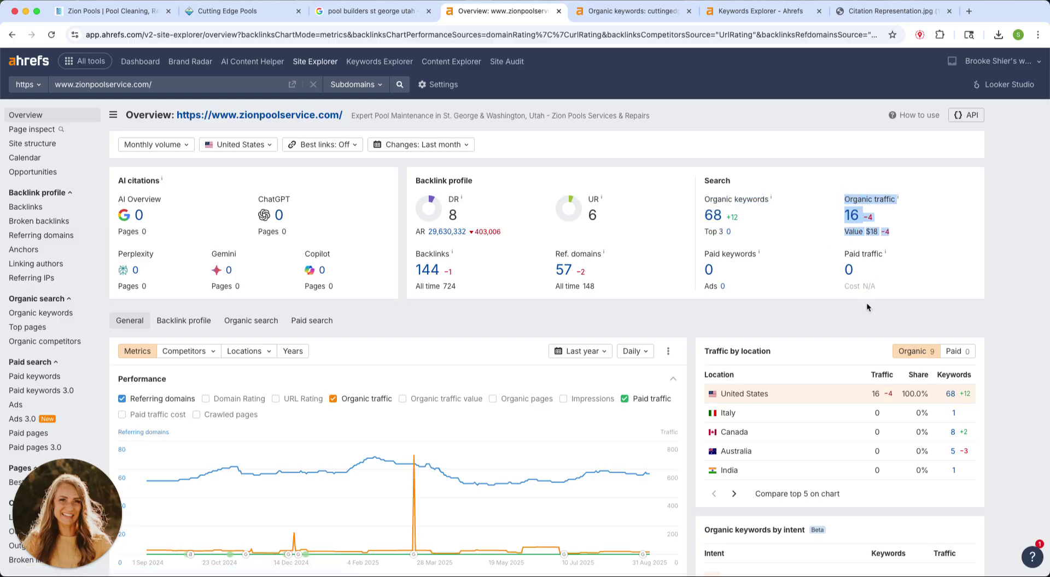
pyautogui.click(776, 224)
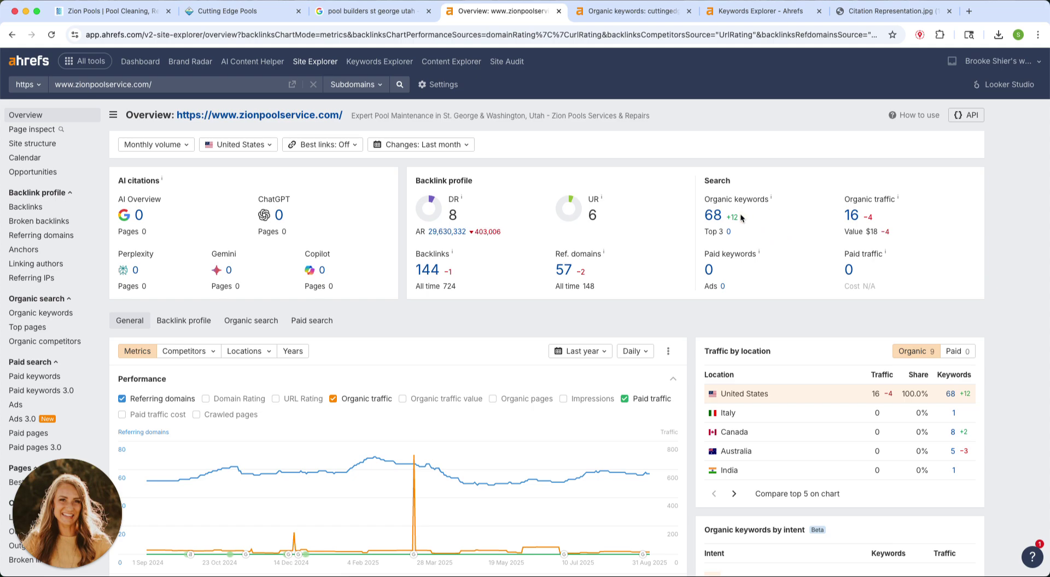
pyautogui.click(712, 216)
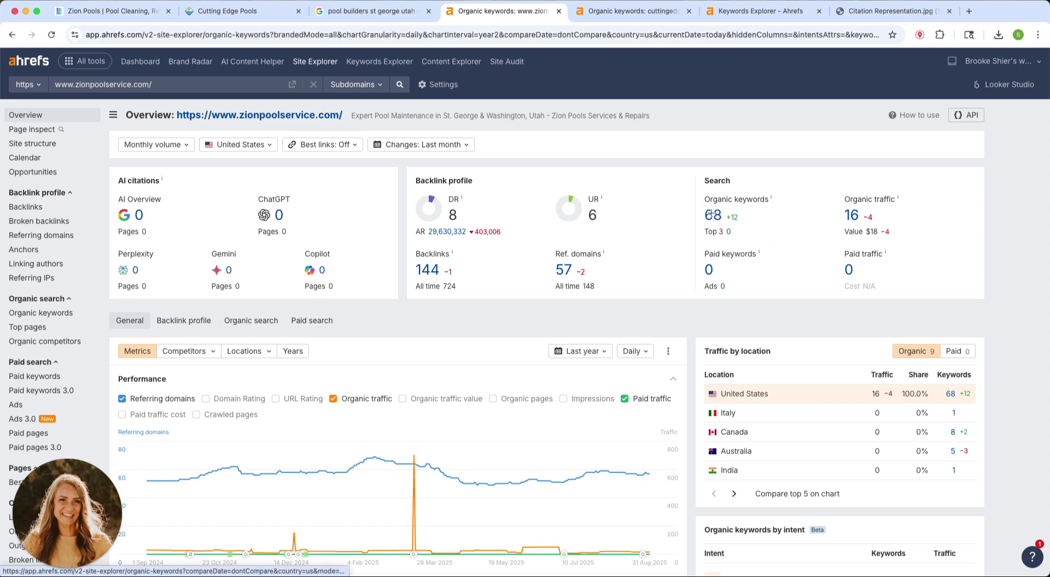
pyautogui.scroll(-3, 719, 286)
pyautogui.hotkey('ctrl', 'f')
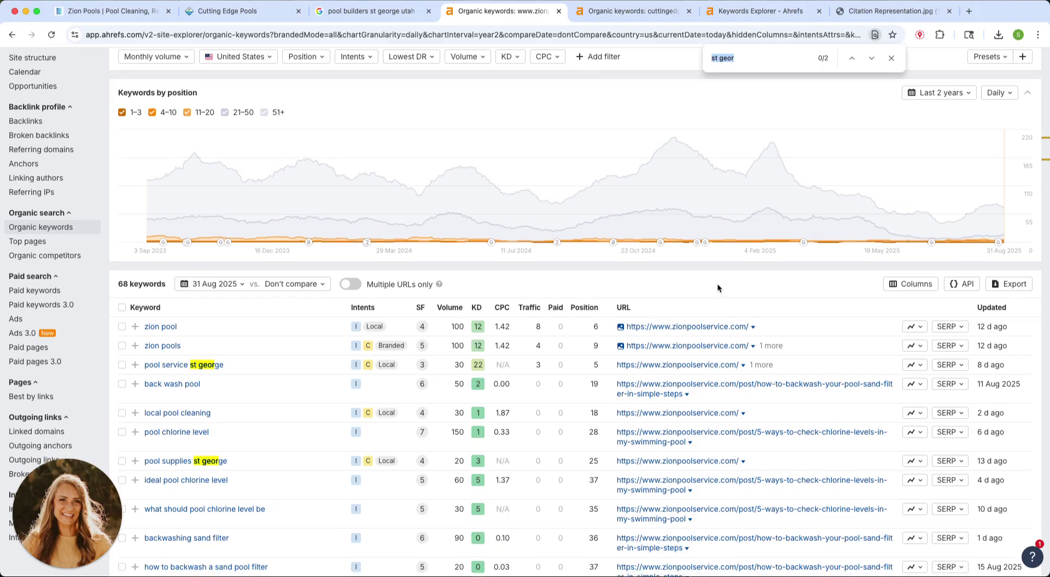
pyautogui.press('Right')
pyautogui.scroll(-2, 717, 304)
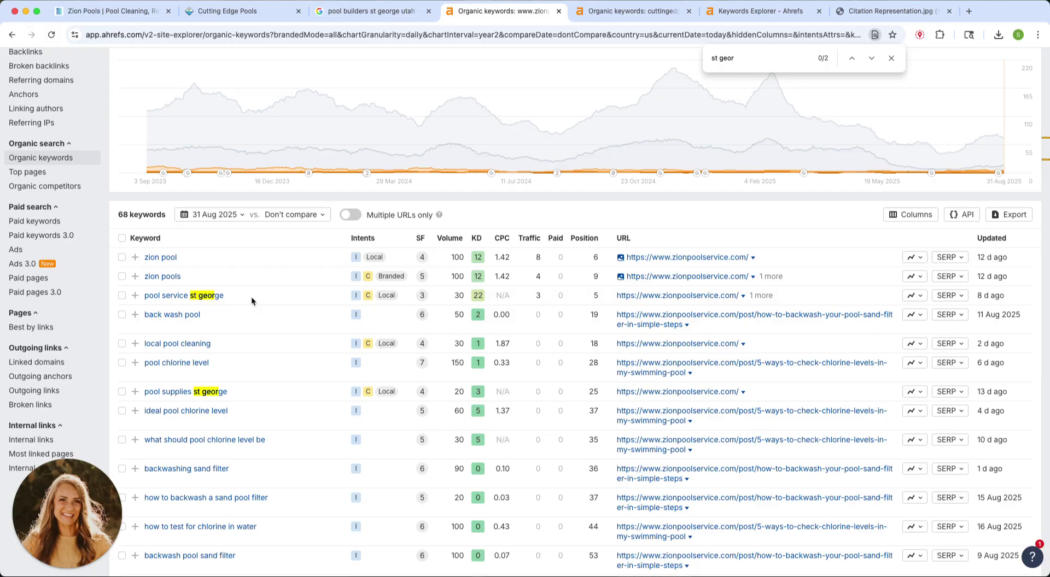
# Step: Check the position and search volume of "pool service st george" and "pool supplies st george" in Zion Pools' list
pyautogui.moveTo(601, 297); pyautogui.dragTo(577, 297)
pyautogui.moveTo(224, 296); pyautogui.dragTo(141, 296)
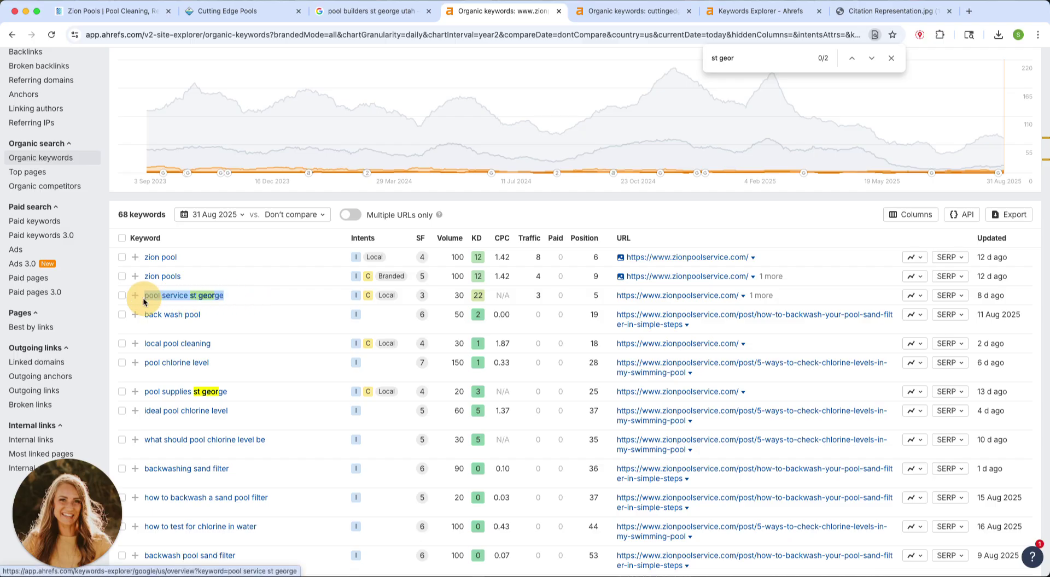
pyautogui.doubleClick(458, 295)
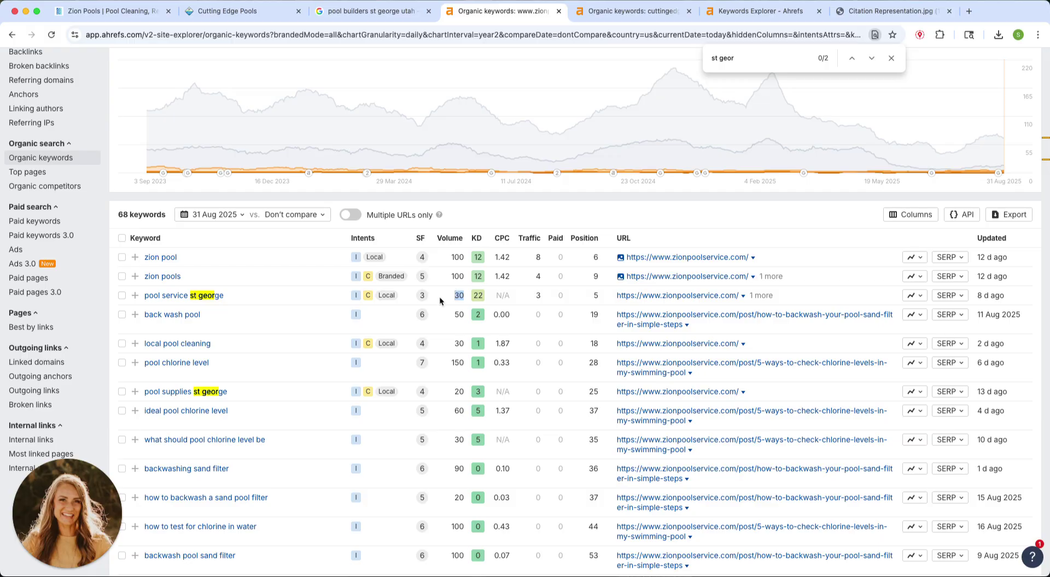
pyautogui.moveTo(261, 397); pyautogui.dragTo(139, 398)
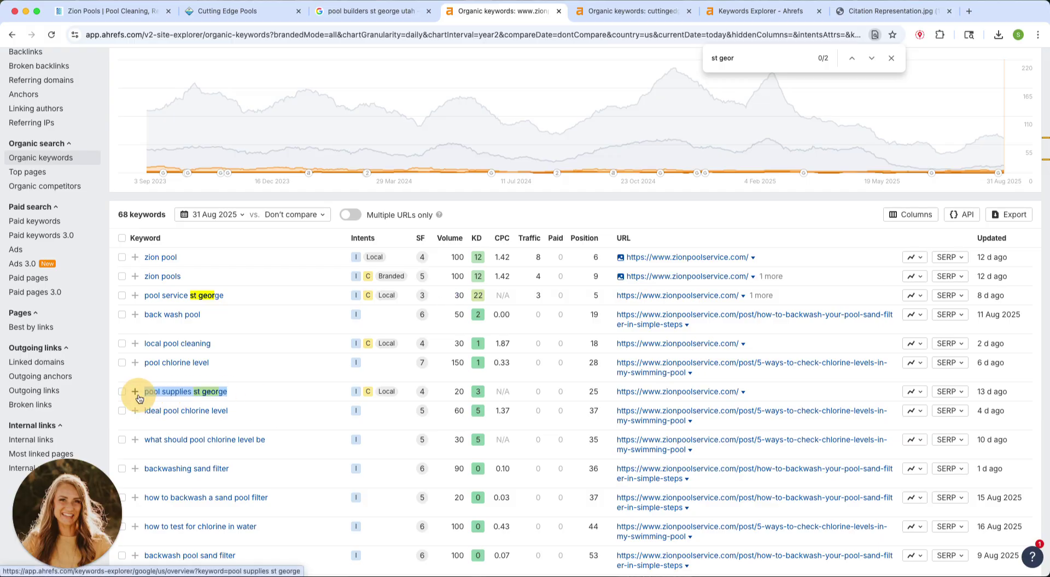
pyautogui.doubleClick(459, 393)
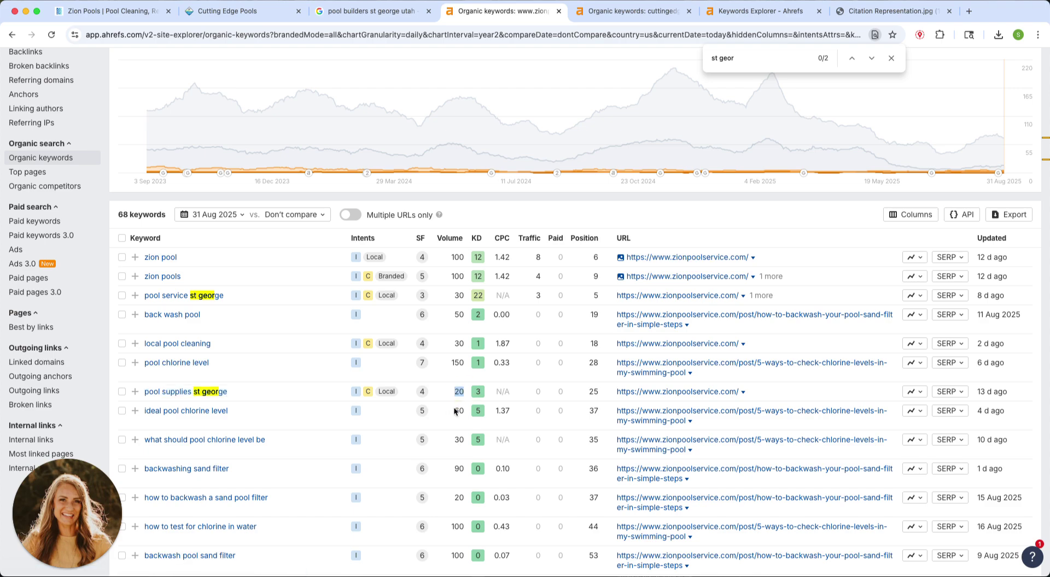
pyautogui.doubleClick(583, 391)
# Step: Look through the rest of Zion Pools' organic keywords and search them for "utah", closing the page search when done
pyautogui.scroll(-15, 576, 390)
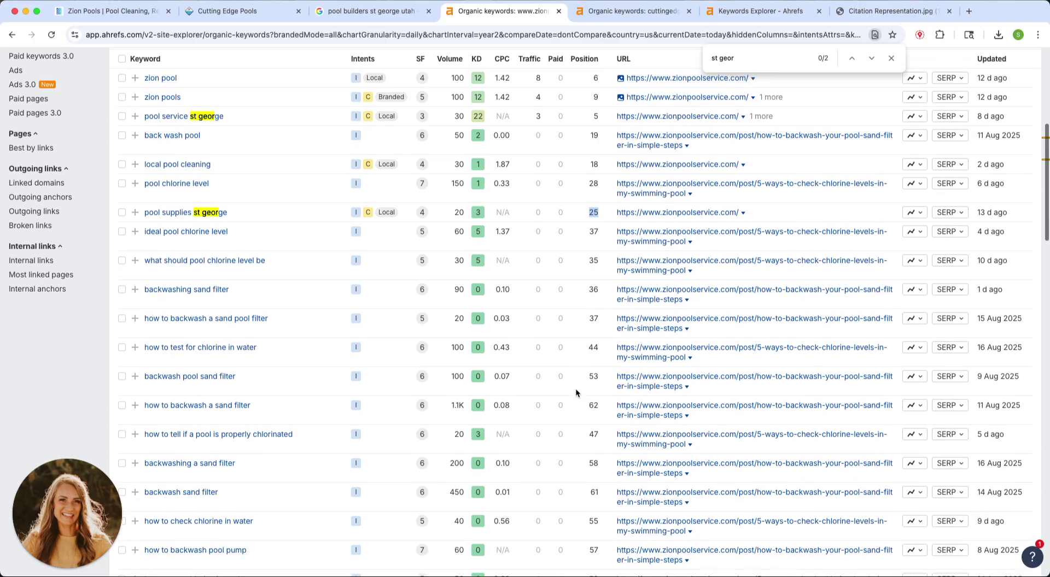
pyautogui.scroll(-20, 573, 386)
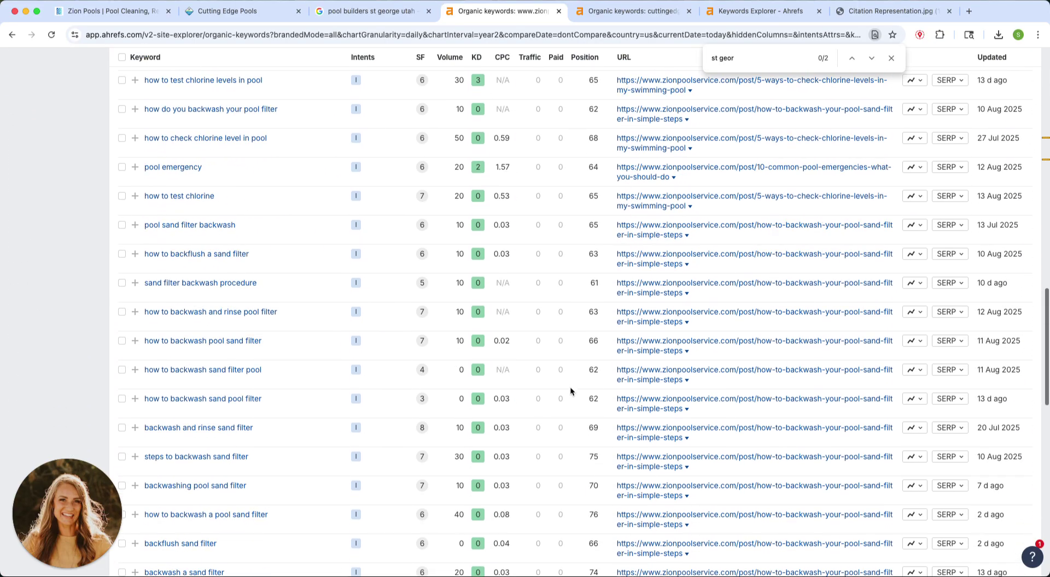
pyautogui.scroll(20, 570, 390)
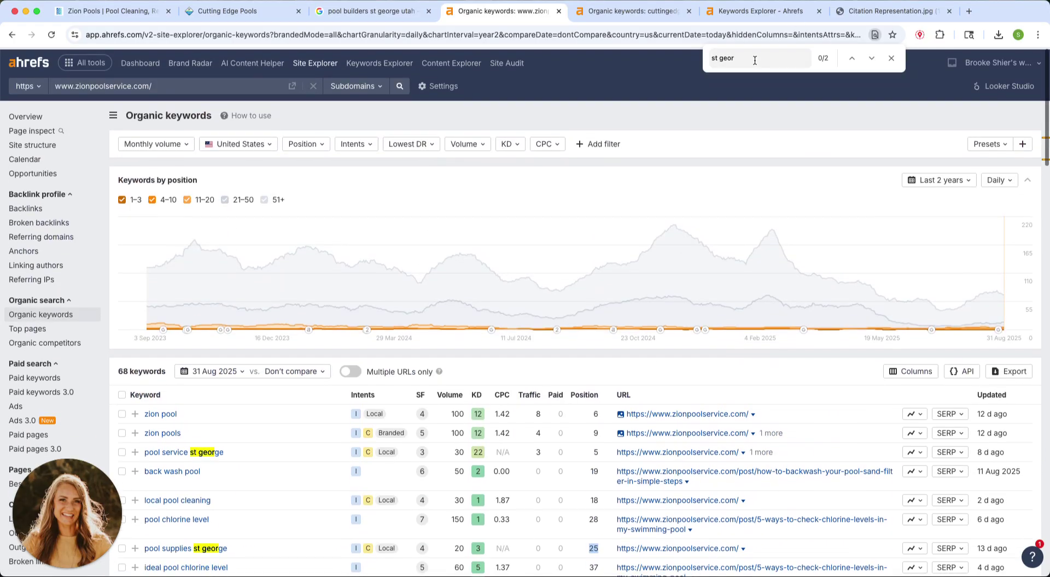
pyautogui.tripleClick(754, 61)
pyautogui.write('utah')
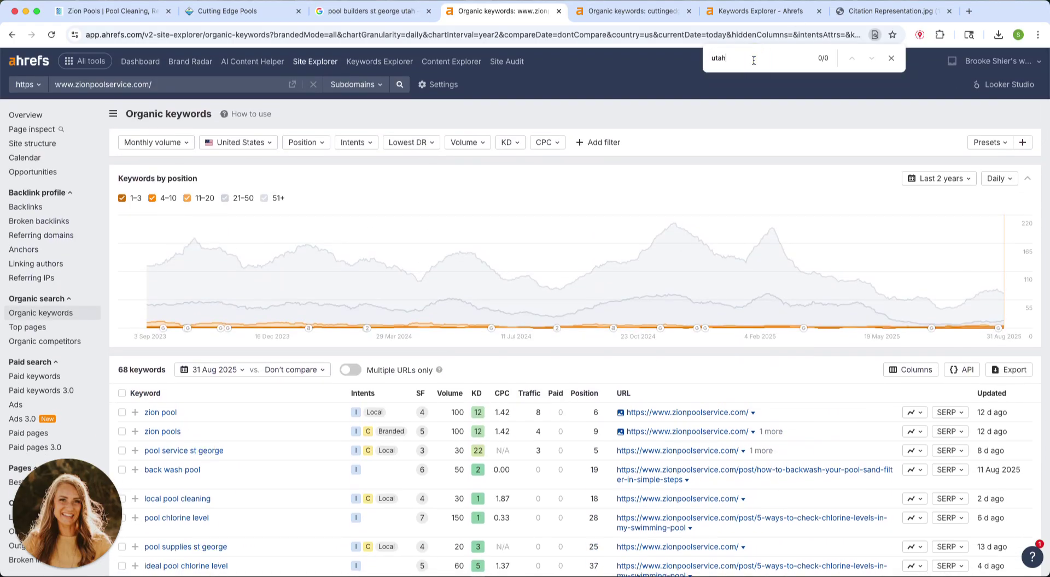
pyautogui.scroll(-15, 576, 251)
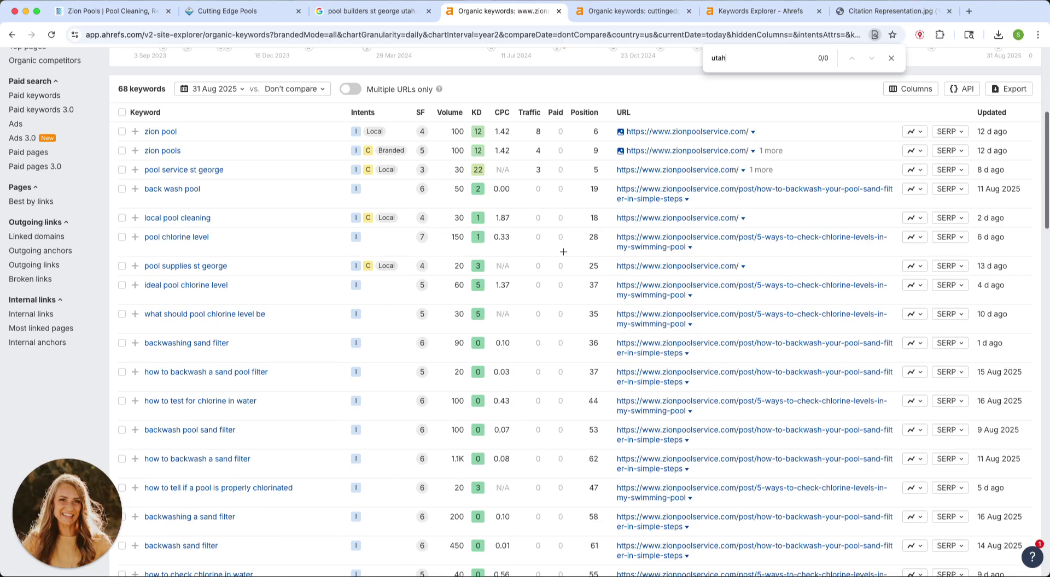
pyautogui.scroll(20, 575, 250)
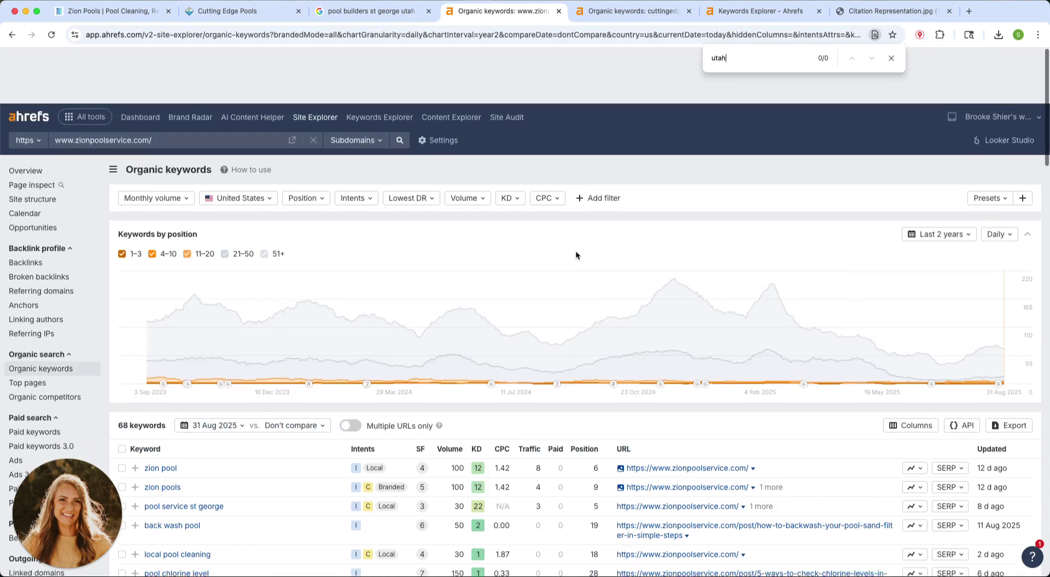
pyautogui.press('BackSpace')
pyautogui.press('BackSpace')
pyautogui.press('BackSpace')
pyautogui.press('BackSpace')
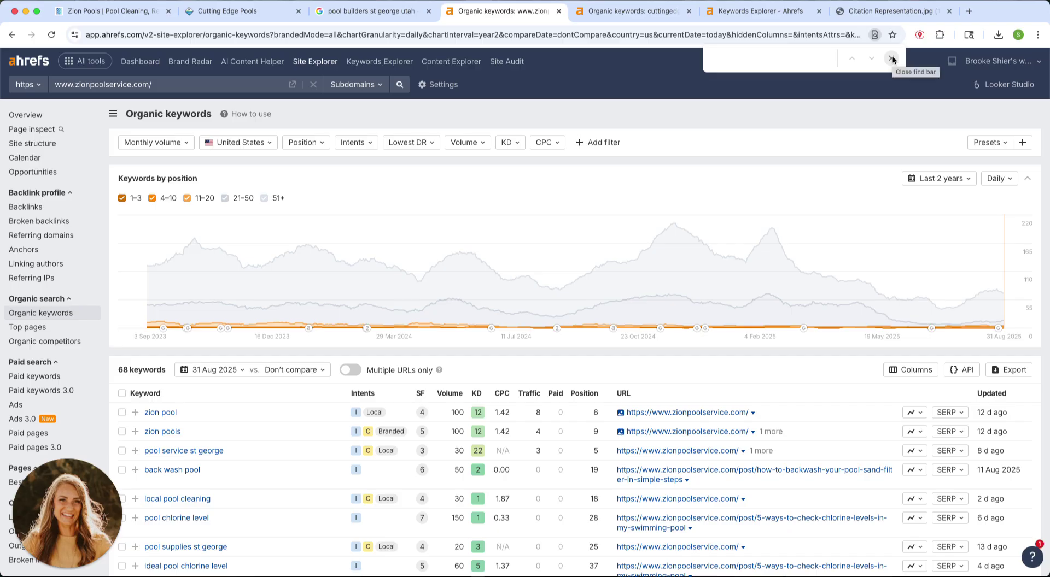
pyautogui.click(892, 58)
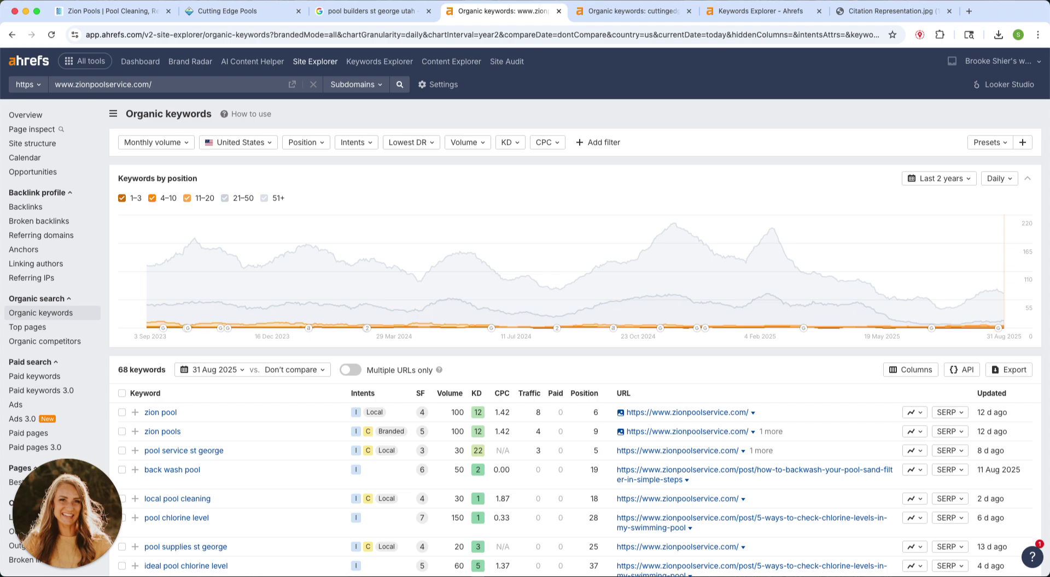
# Step: Go back to the start of the Google results for "pool builders st george utah" and highlight the search query
pyautogui.click(365, 12)
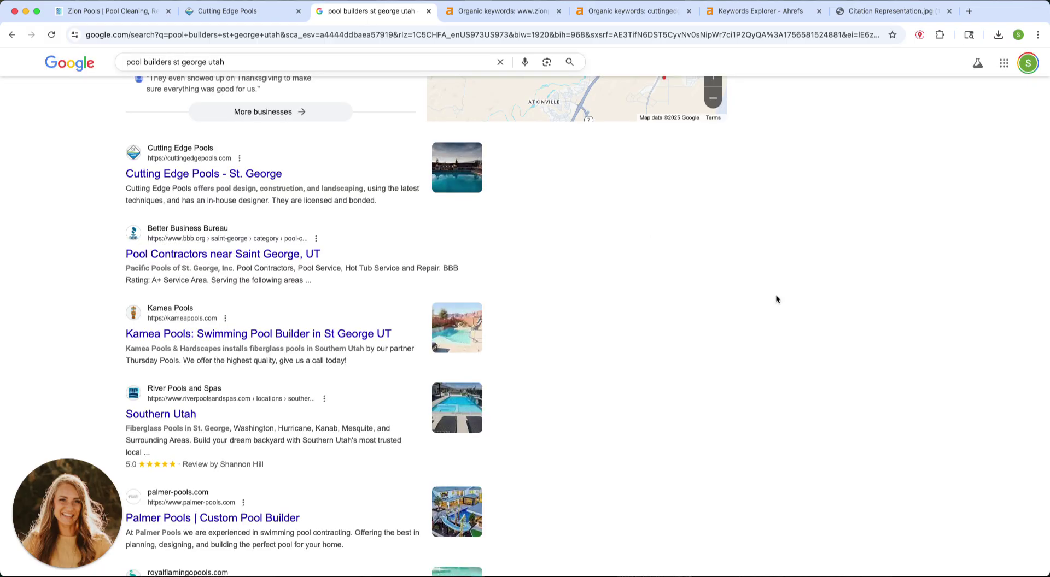
pyautogui.scroll(10, 782, 289)
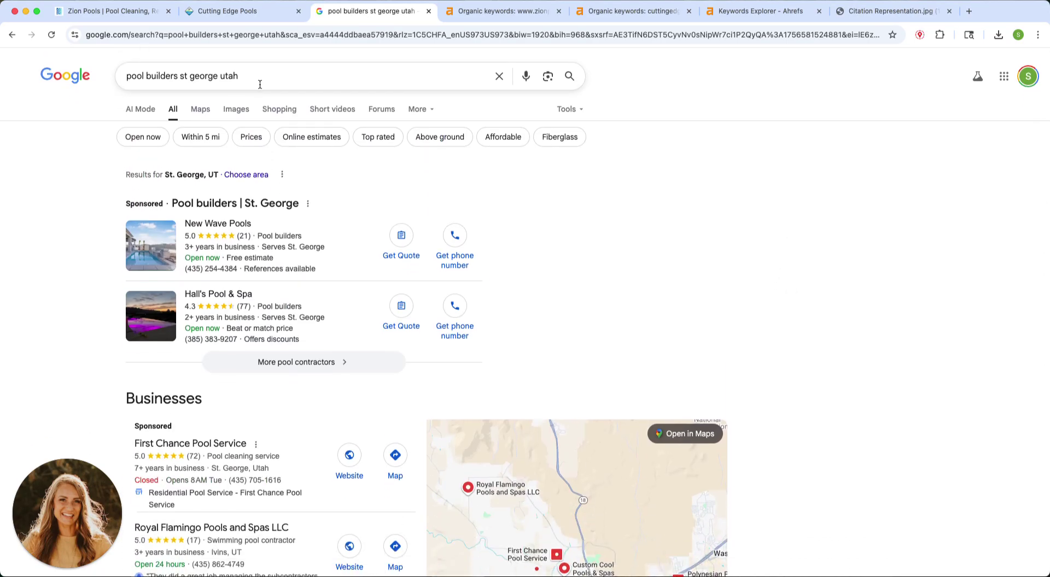
pyautogui.tripleClick(211, 76)
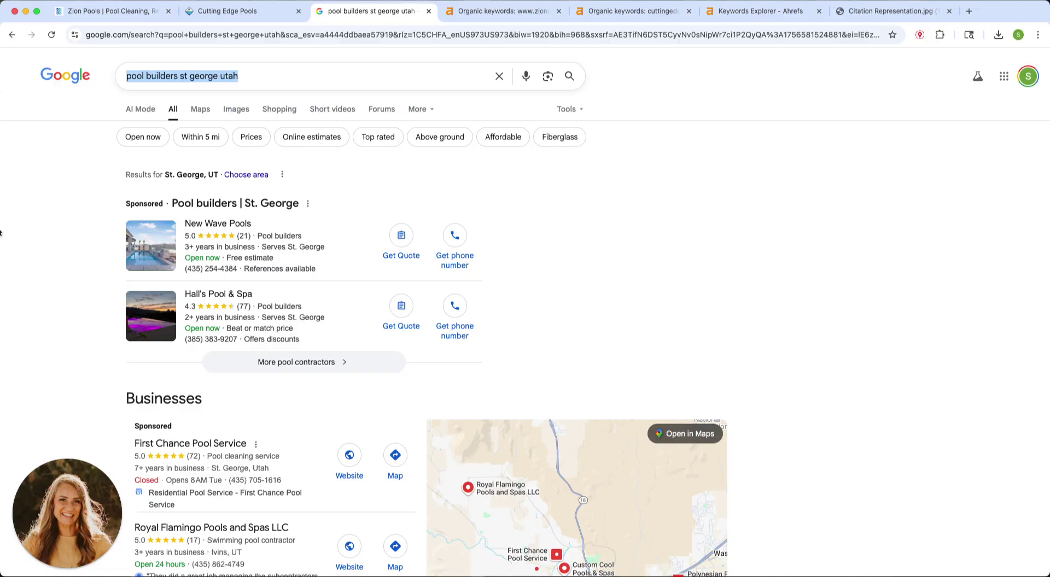
pyautogui.click(259, 75)
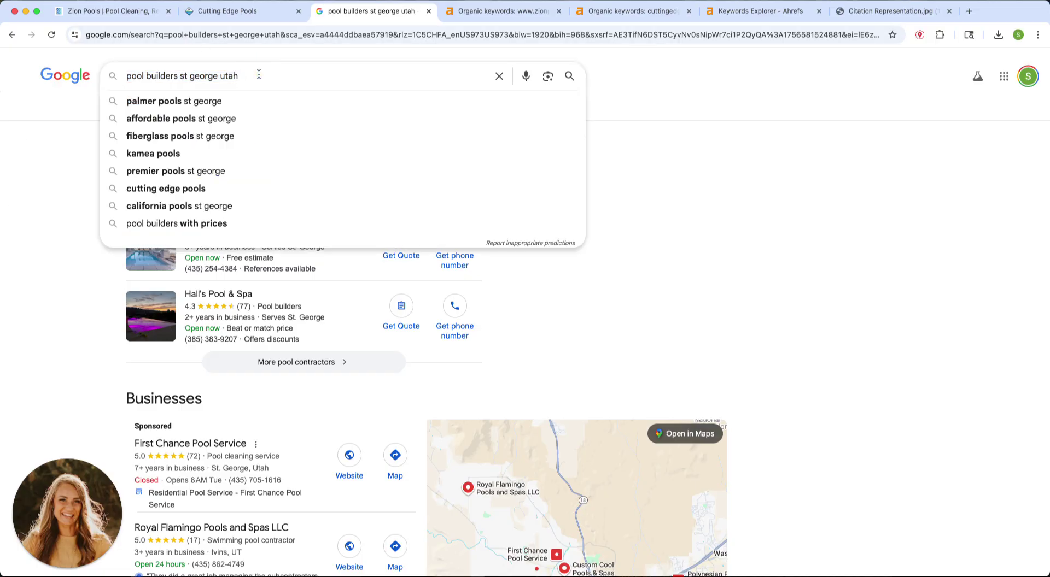
pyautogui.click(773, 350)
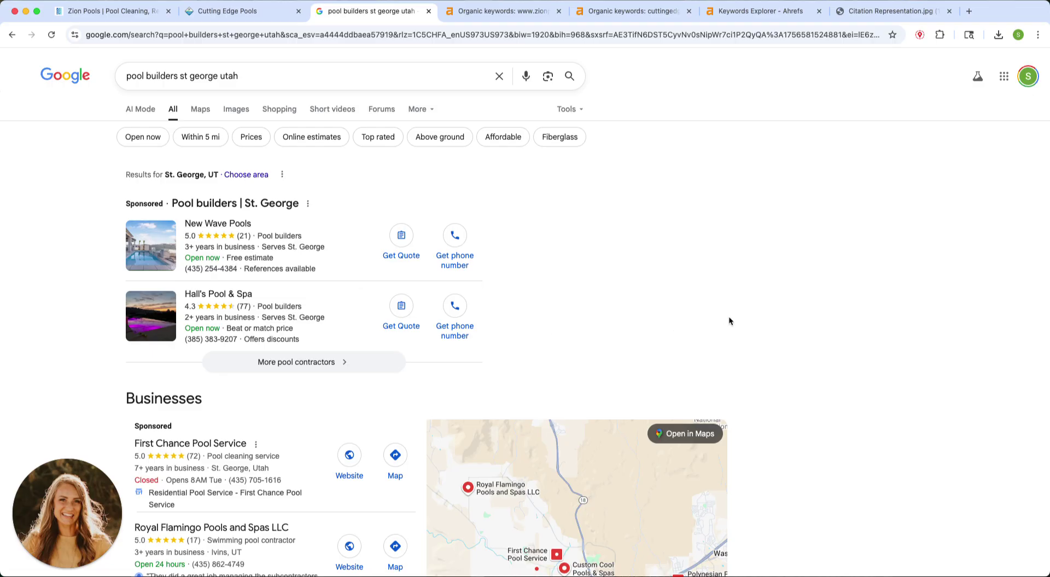
# Step: Examine the local business listings and map in the Google results for "pool builders st george utah"
pyautogui.scroll(-2, 728, 320)
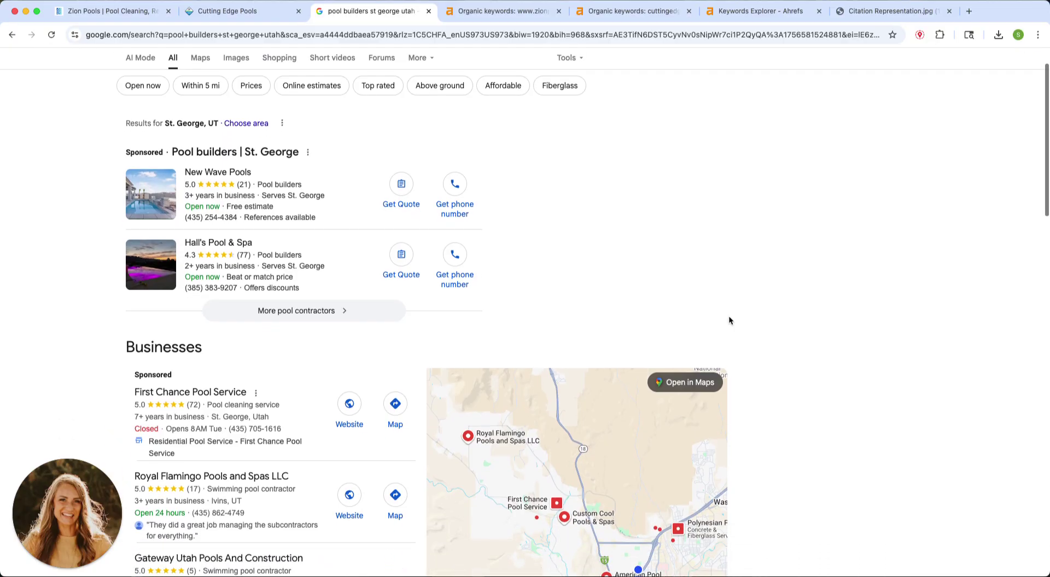
pyautogui.scroll(-2, 728, 321)
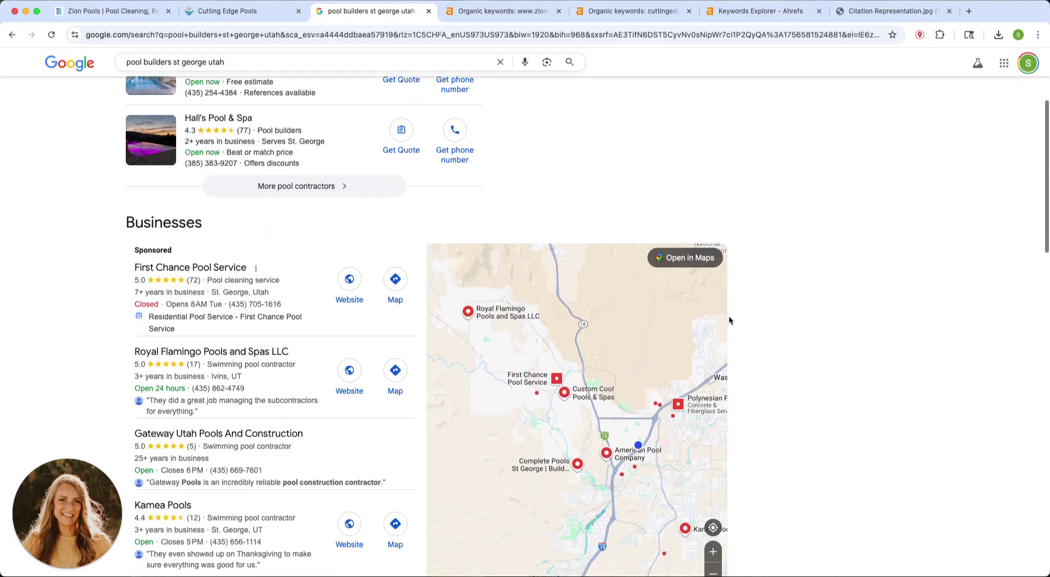
pyautogui.scroll(-1, 726, 321)
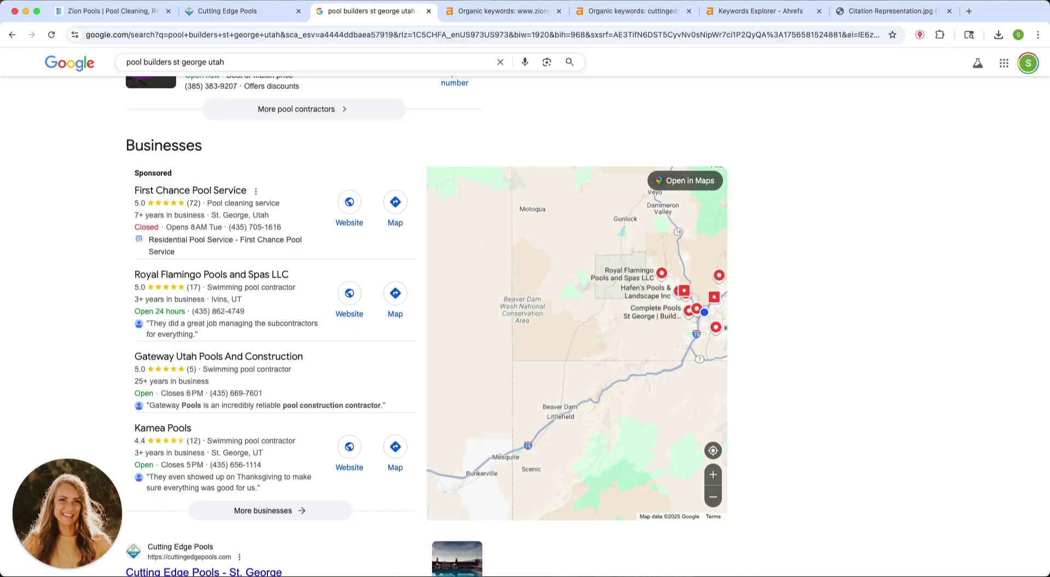
# Step: View the Citation Representation image of name, address and phone directories, and return to the local business listings in the Google results
pyautogui.click(881, 11)
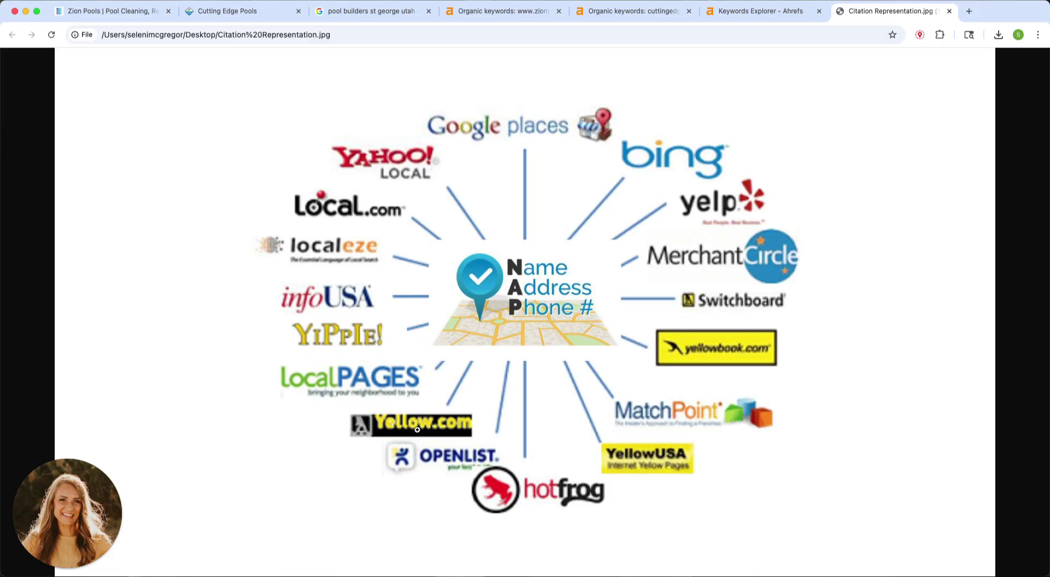
pyautogui.click(372, 10)
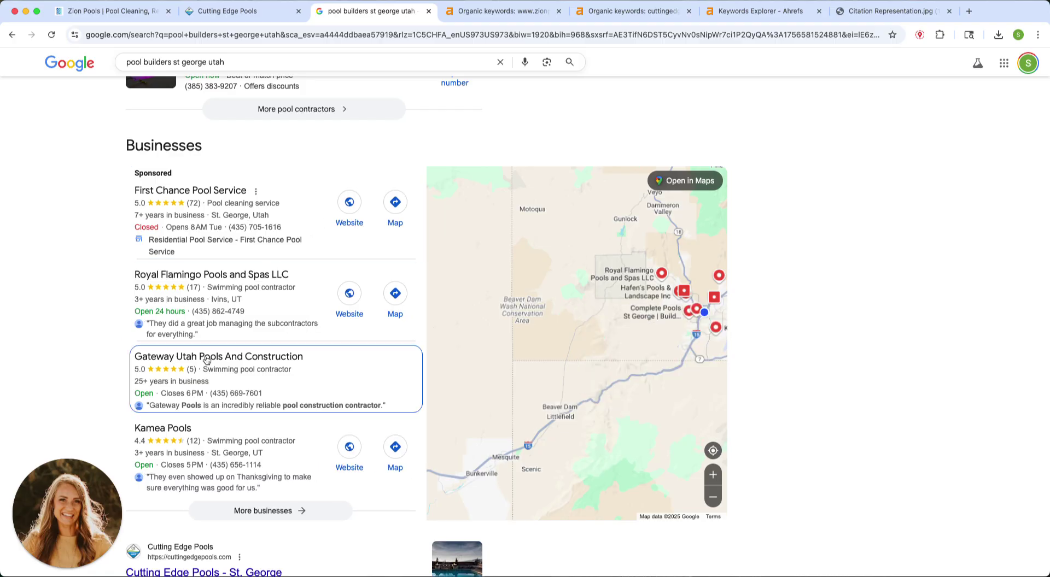
pyautogui.moveTo(147, 220)
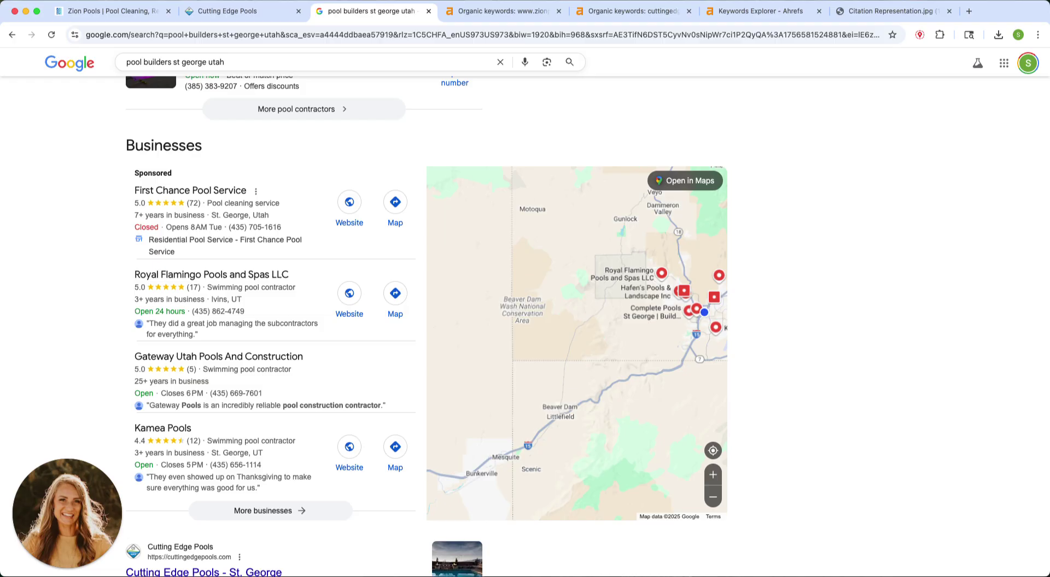
# Step: Highlight the organic results below the map listings, starting with Cutting Edge Pools, and clear the selection
pyautogui.scroll(-3, 850, 299)
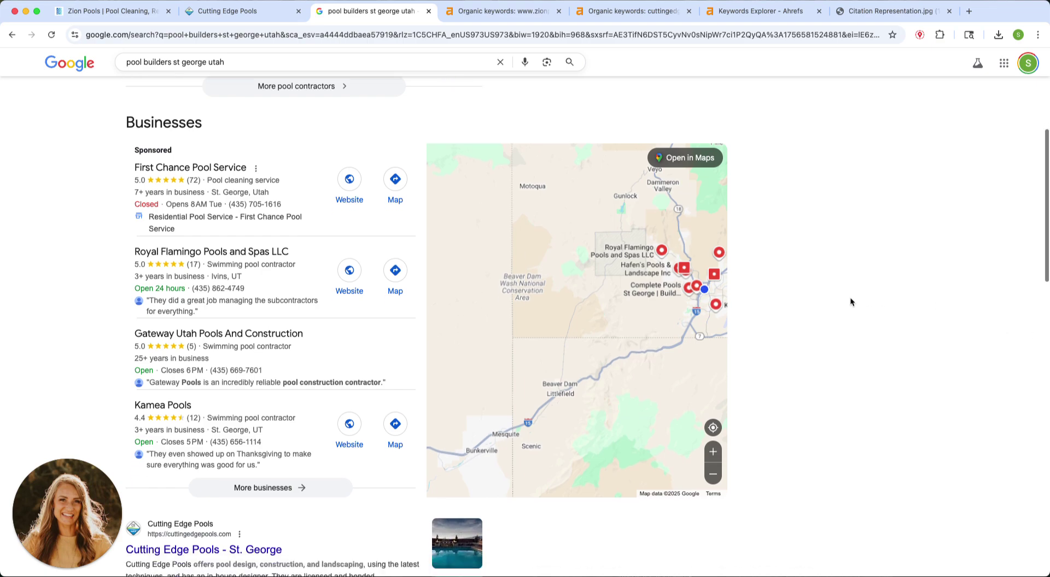
pyautogui.scroll(-1, 851, 299)
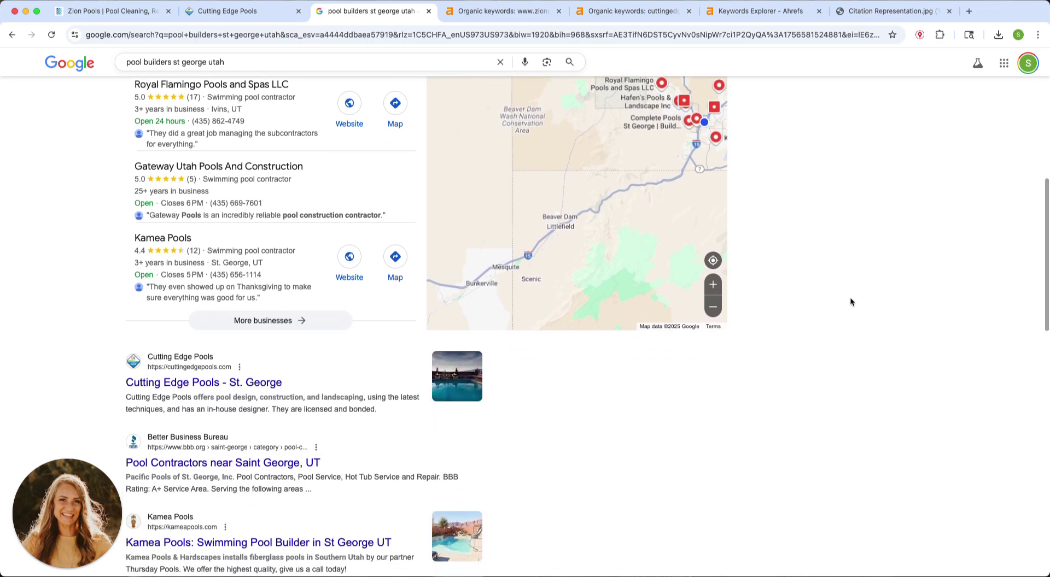
pyautogui.scroll(-4, 870, 321)
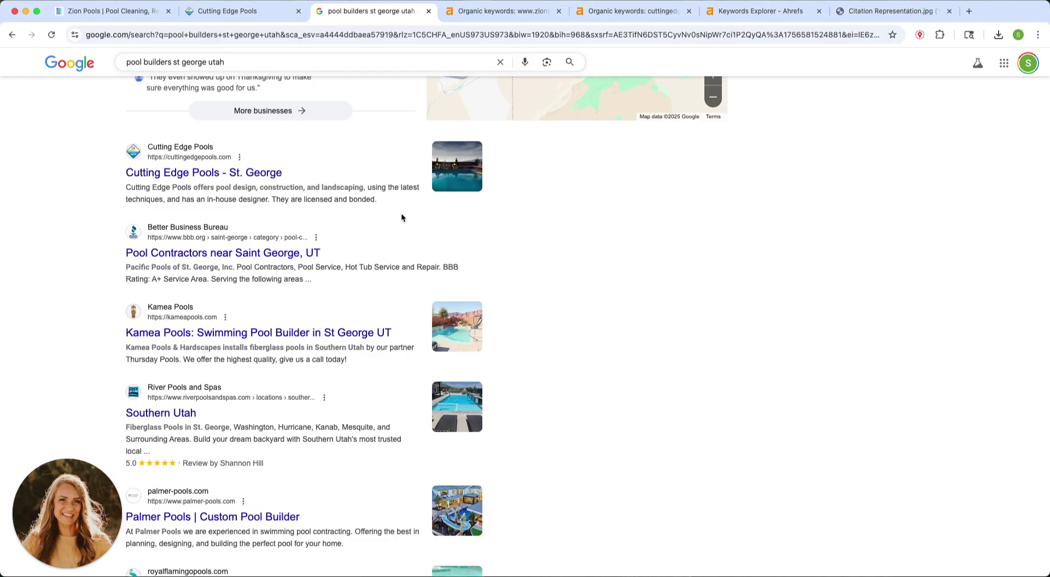
pyautogui.scroll(-1, 63, 162)
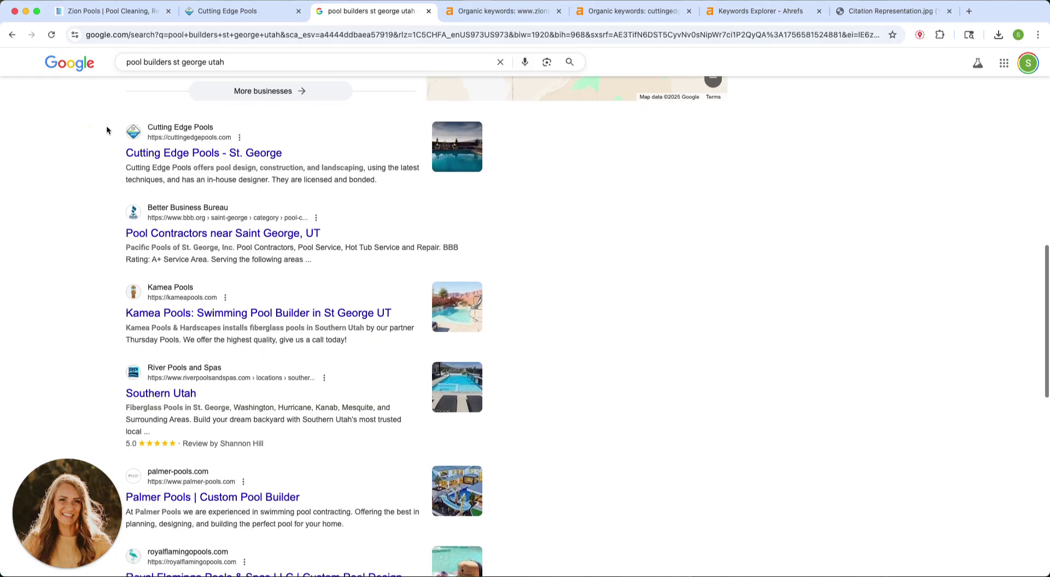
pyautogui.moveTo(106, 131); pyautogui.dragTo(649, 565)
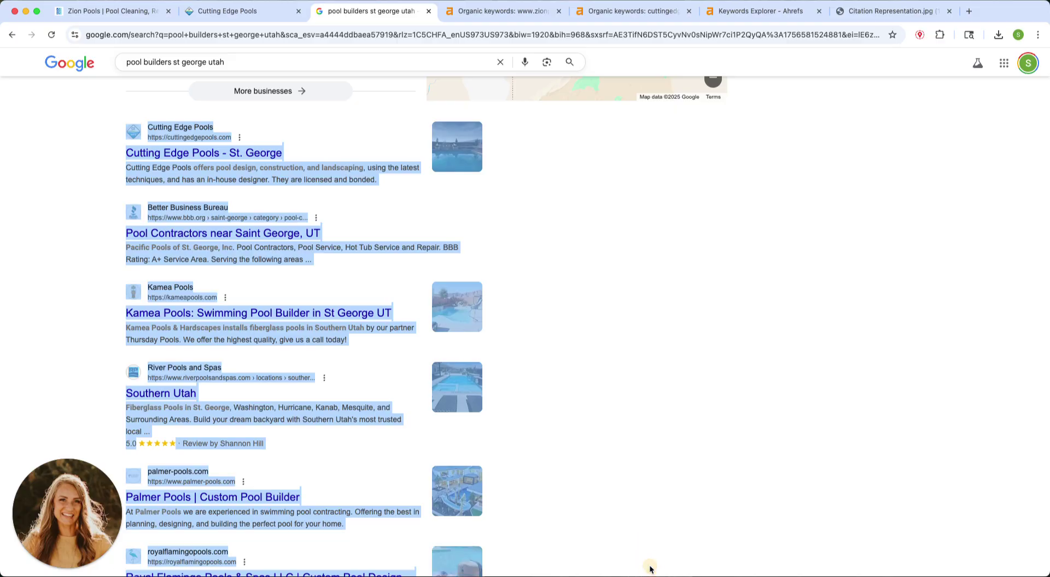
pyautogui.click(652, 503)
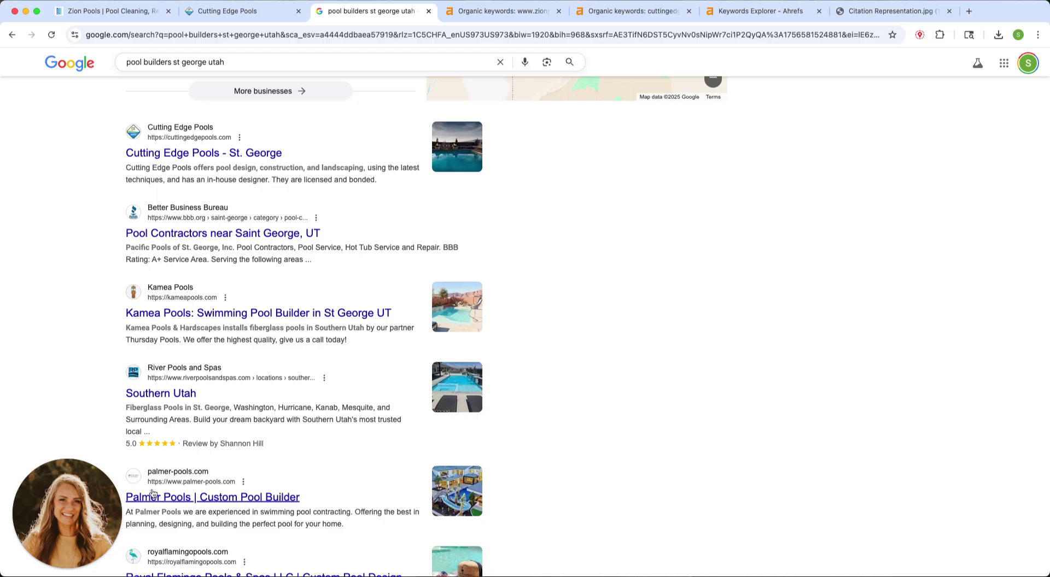
# Step: Look through the remaining organic results down to the "People also search for" suggestions and return to the upper organic listings
pyautogui.scroll(-3, 191, 422)
pyautogui.scroll(-5, 193, 424)
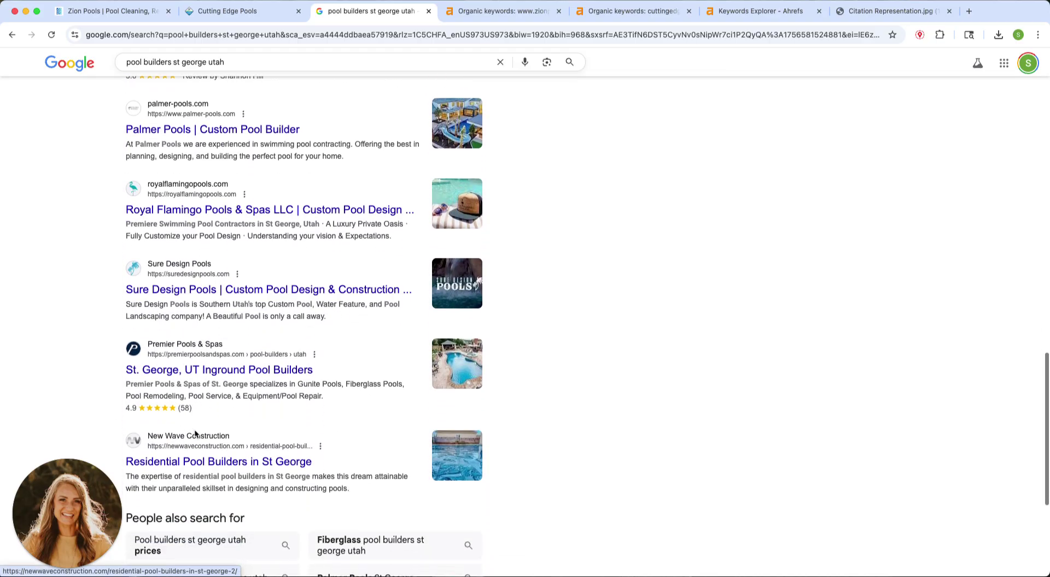
pyautogui.scroll(-2, 227, 520)
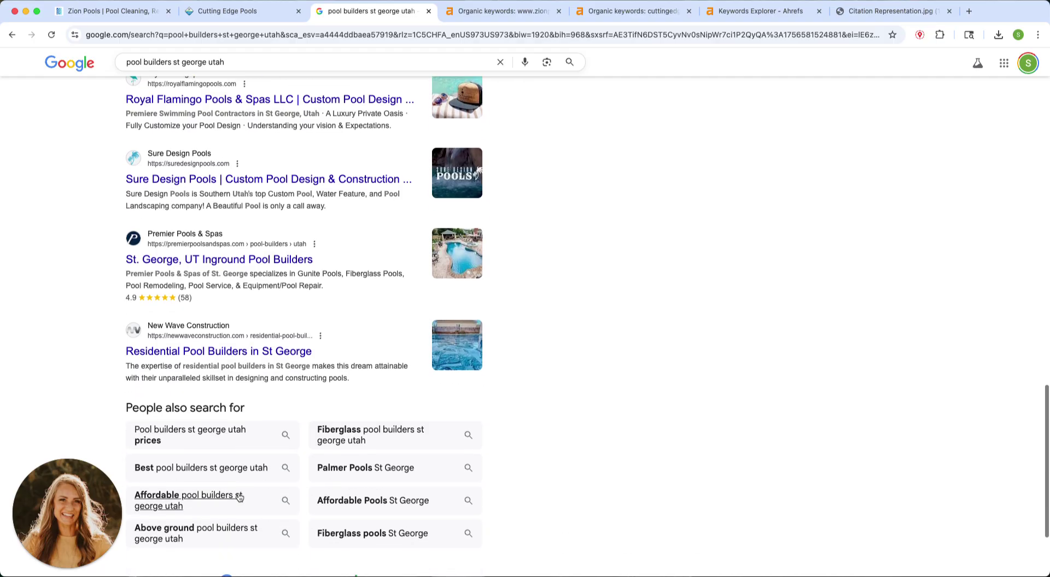
pyautogui.scroll(10, 637, 484)
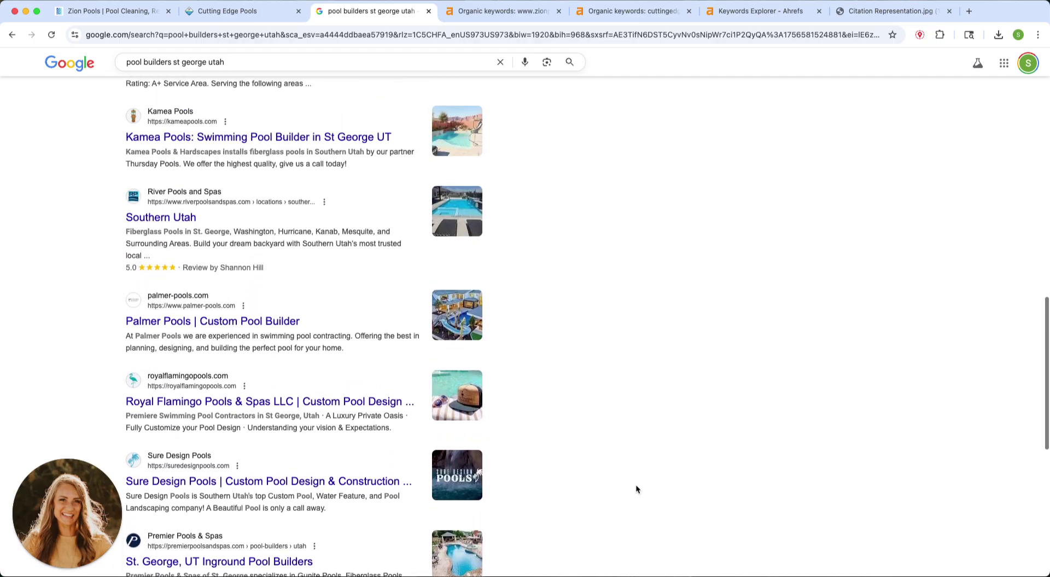
pyautogui.click(498, 385)
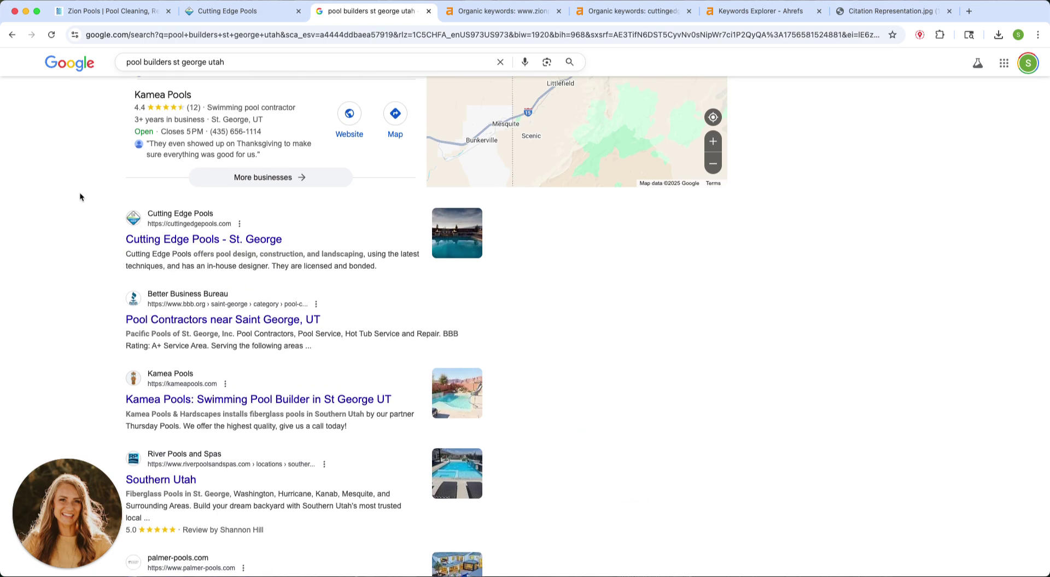
# Step: Highlight the organic results from Cutting Edge Pools to River Pools and Spas, mark the Cutting Edge Pools listing, and clear the selection
pyautogui.moveTo(149, 207); pyautogui.dragTo(538, 506)
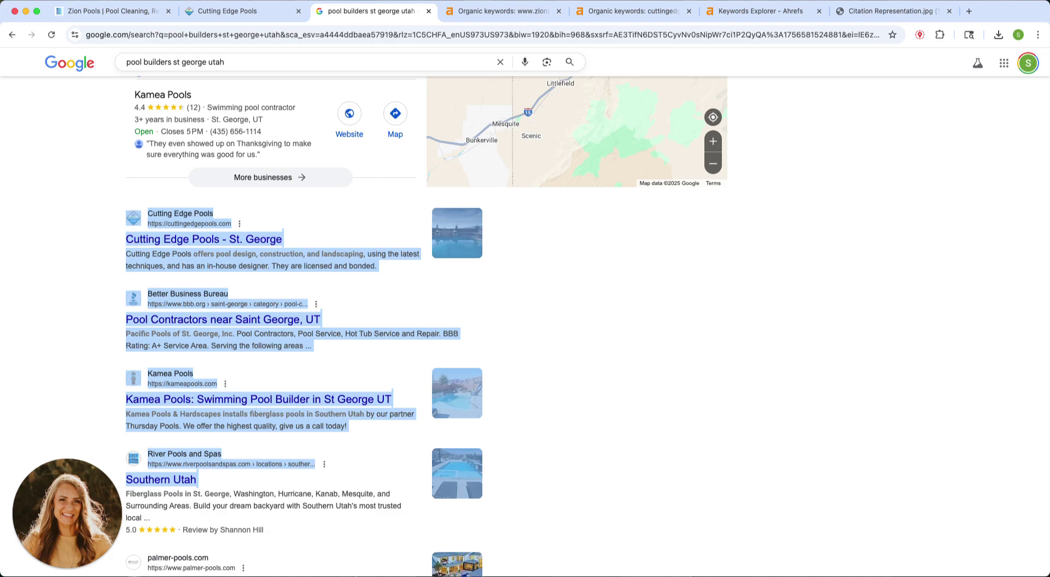
pyautogui.click(831, 341)
pyautogui.moveTo(505, 293); pyautogui.dragTo(99, 224)
pyautogui.click(566, 300)
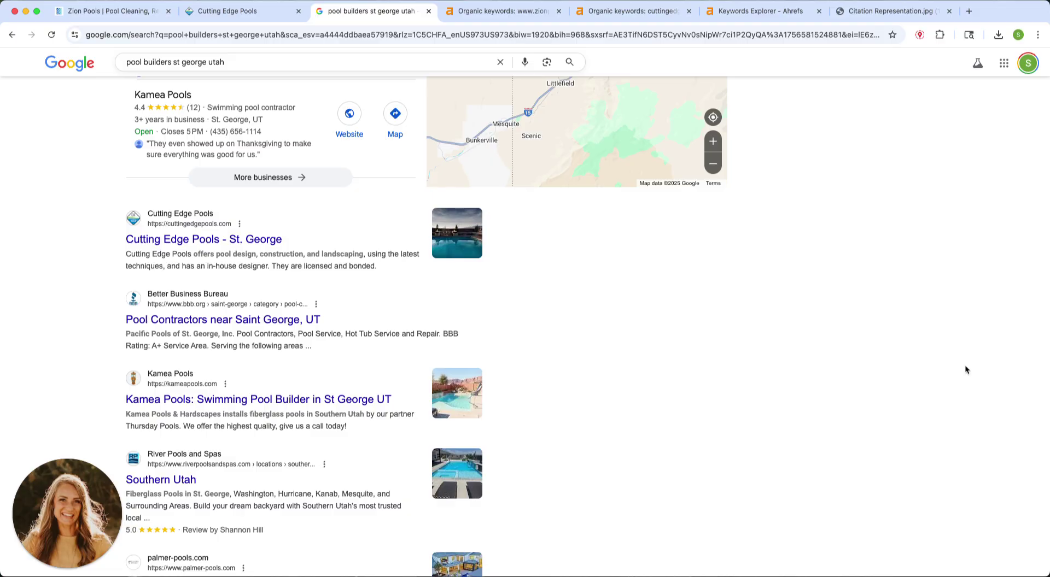
pyautogui.scroll(-2, 798, 377)
pyautogui.scroll(-1, 799, 374)
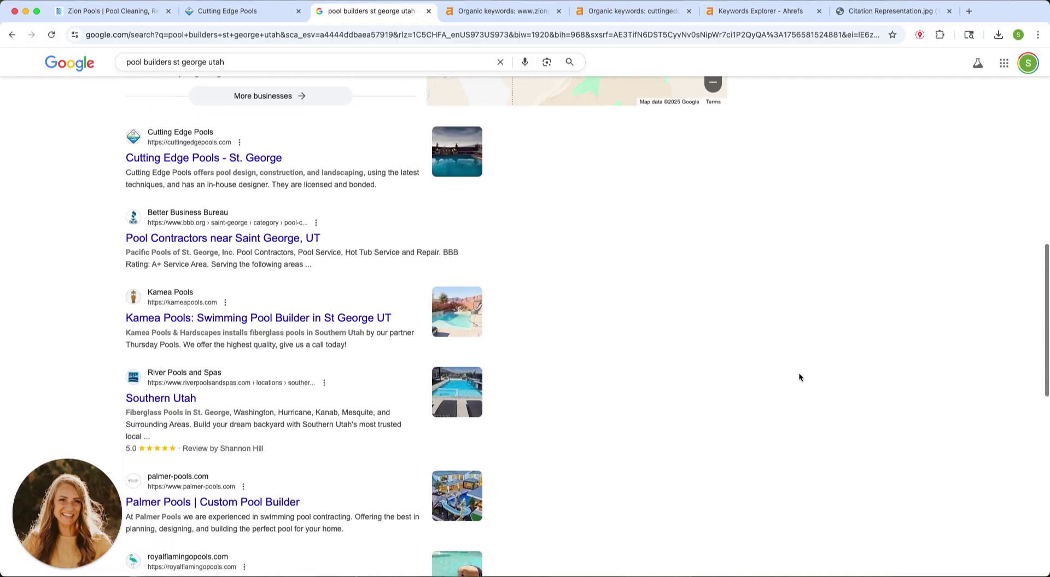
pyautogui.scroll(1, 799, 375)
pyautogui.scroll(3, 800, 383)
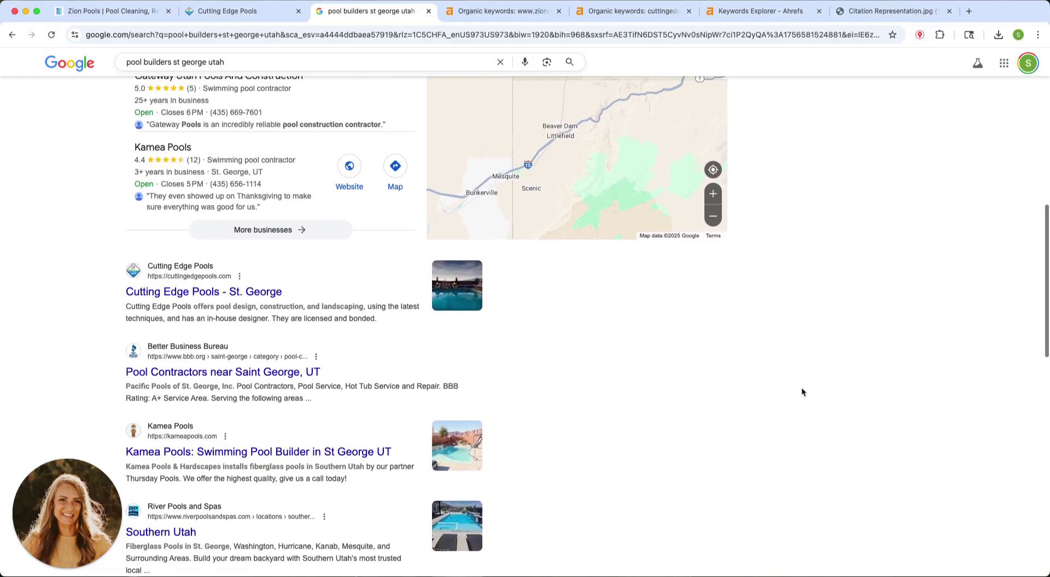
pyautogui.click(497, 17)
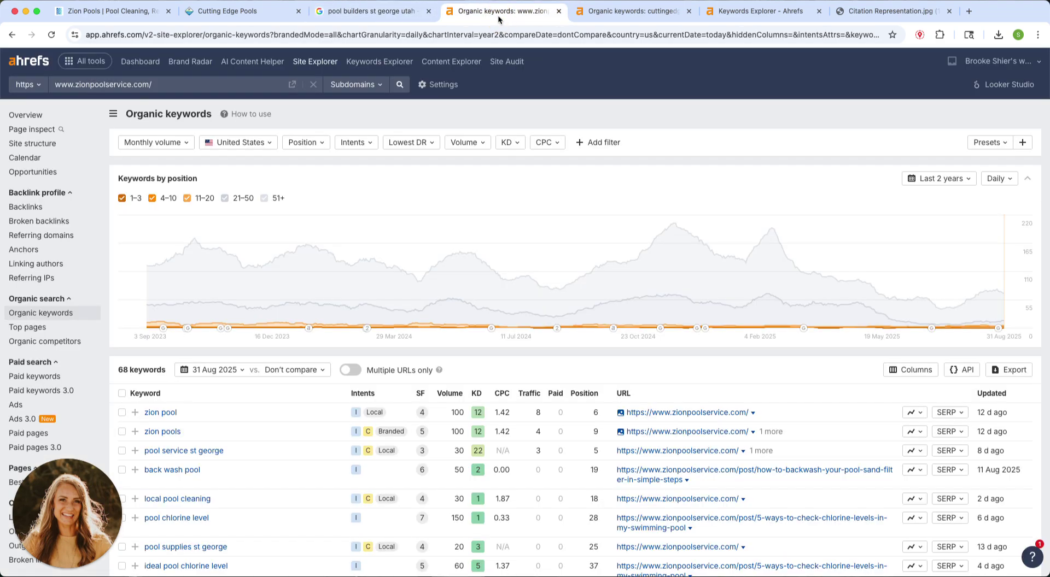
pyautogui.click(41, 117)
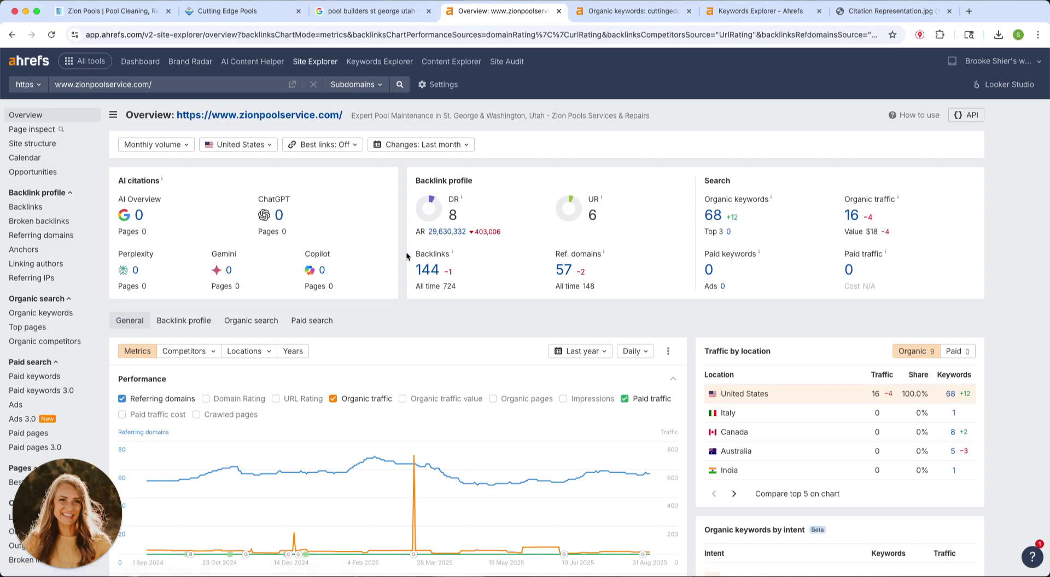
pyautogui.moveTo(413, 248); pyautogui.dragTo(485, 299)
pyautogui.click(486, 301)
# Step: Open the Ahrefs overview for cuttingedgepools.com and highlight its backlinks figure
pyautogui.click(611, 12)
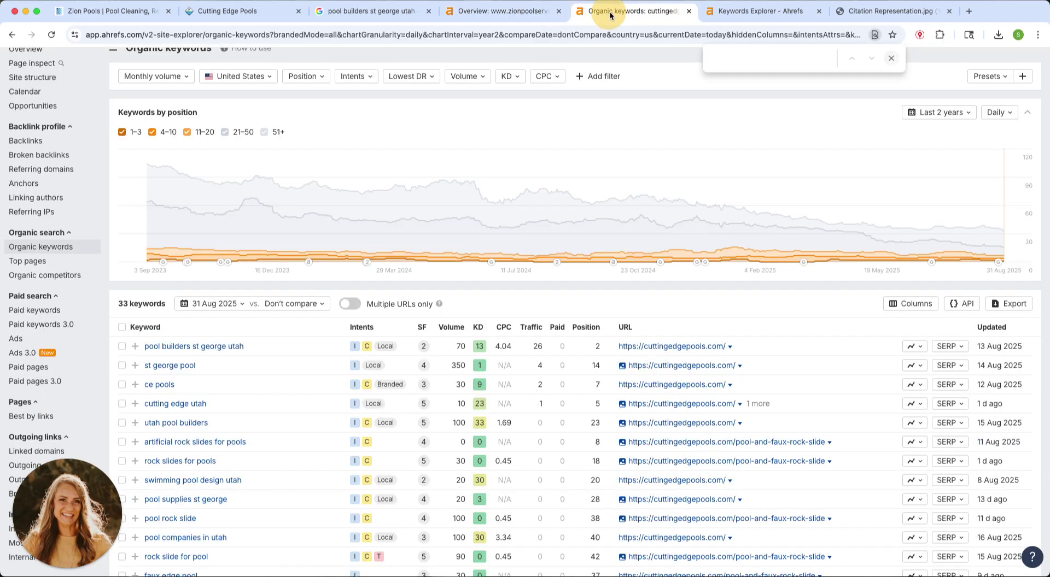
pyautogui.scroll(2, 547, 192)
pyautogui.click(42, 115)
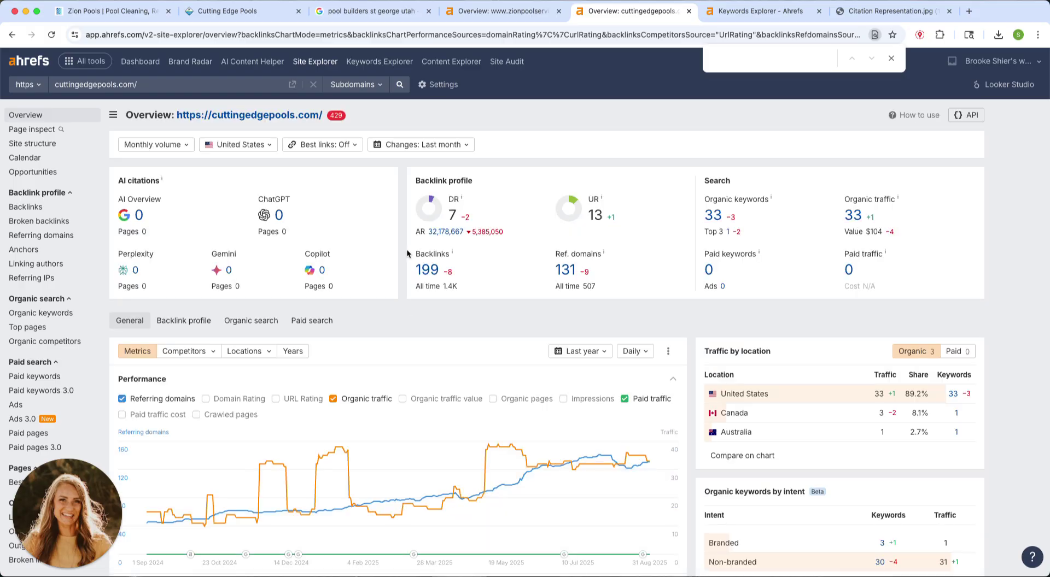
pyautogui.moveTo(406, 248); pyautogui.dragTo(469, 298)
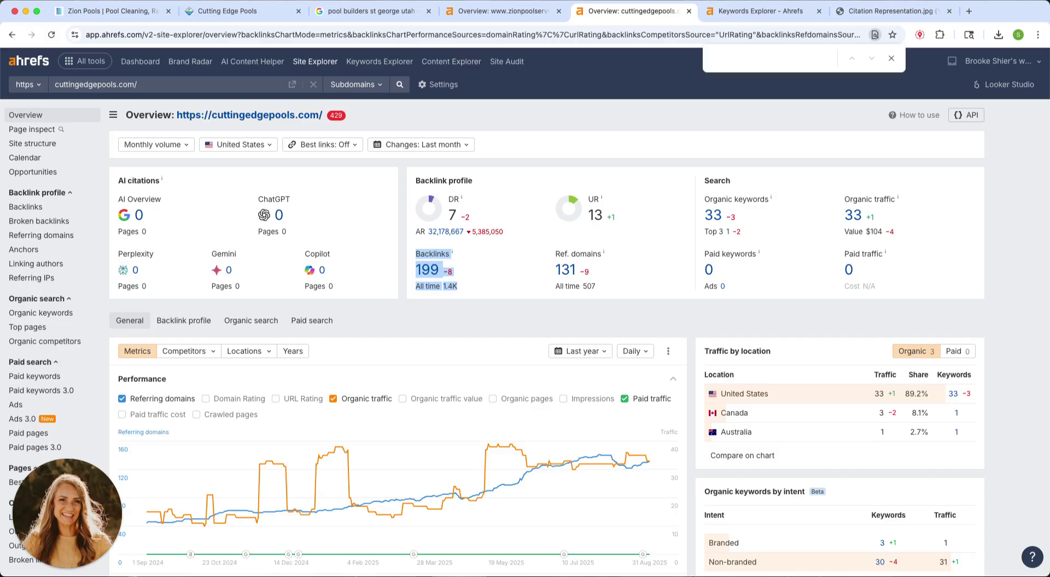
# Step: Open the backlinks report for cuttingedgepools.com and look through the referring pages, anchors and target URLs
pyautogui.click(436, 269)
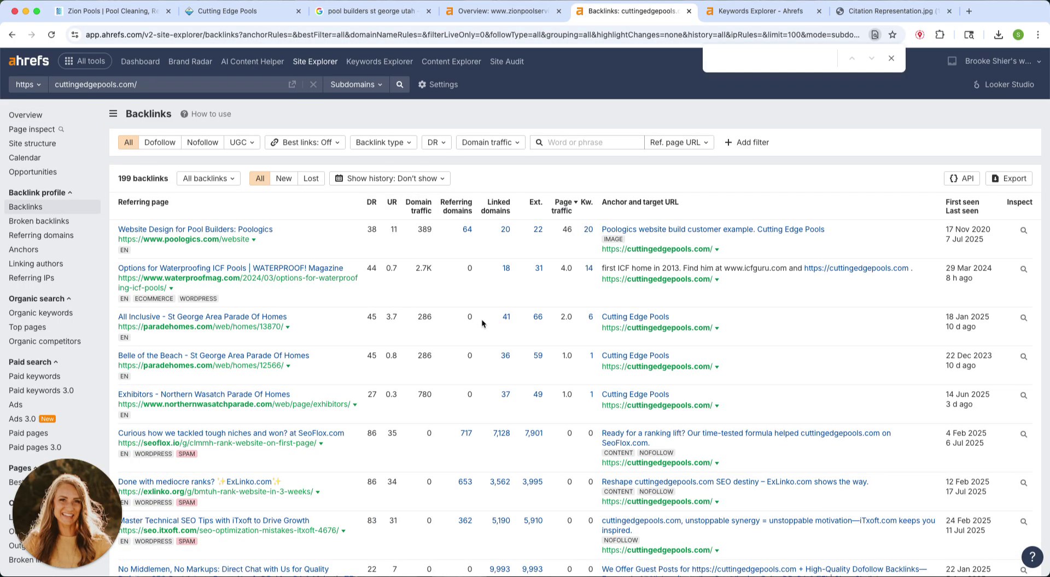
pyautogui.scroll(-4, 481, 320)
pyautogui.scroll(-15, 482, 323)
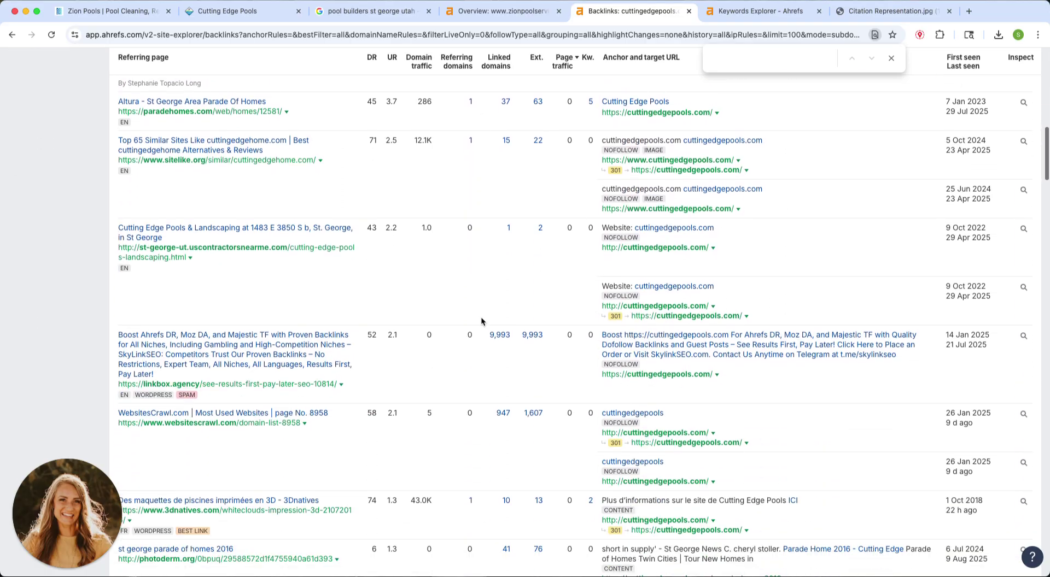
pyautogui.scroll(-13, 481, 322)
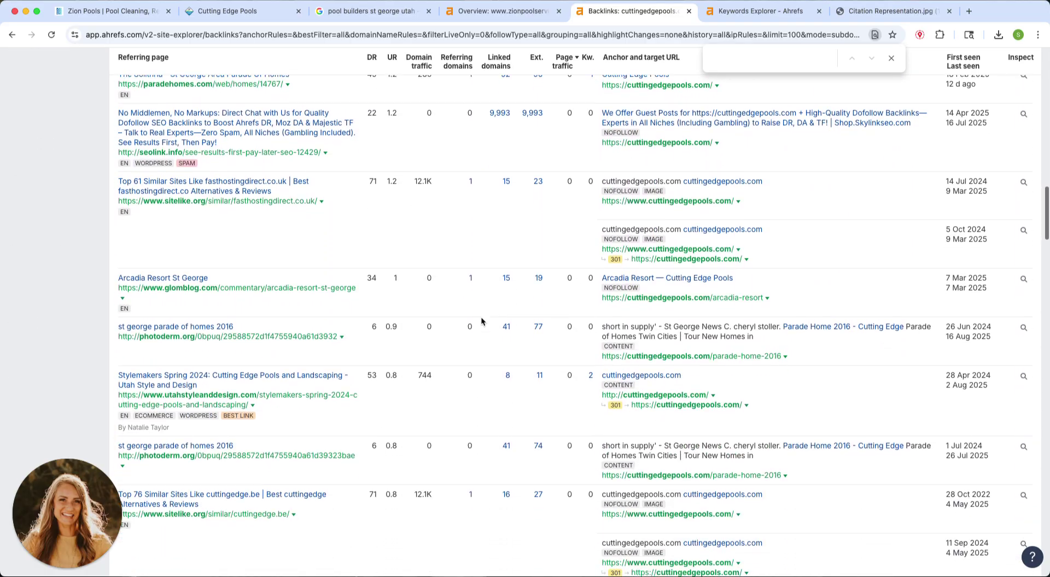
pyautogui.scroll(-12, 480, 321)
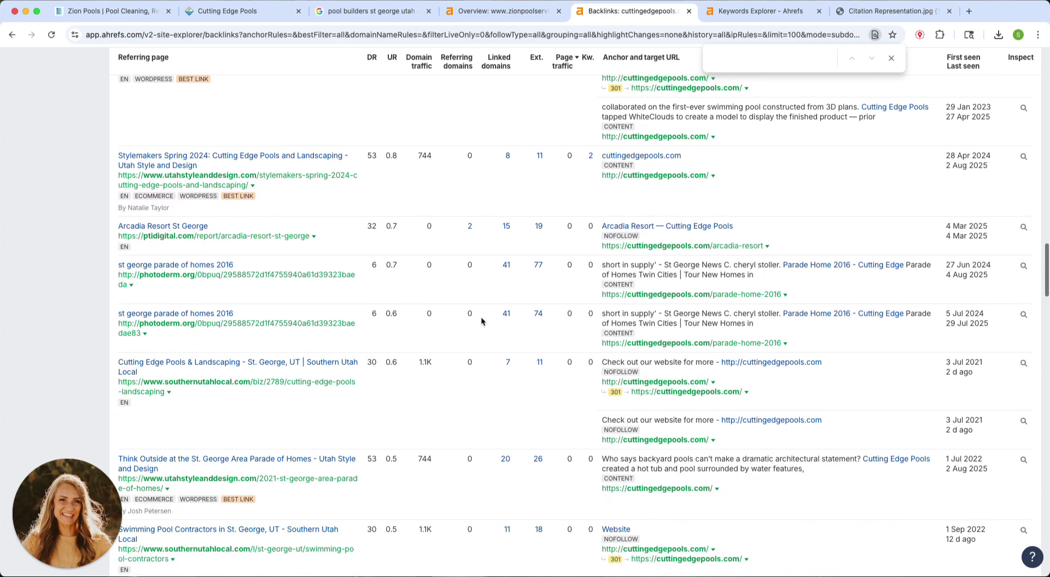
pyautogui.scroll(-7, 480, 321)
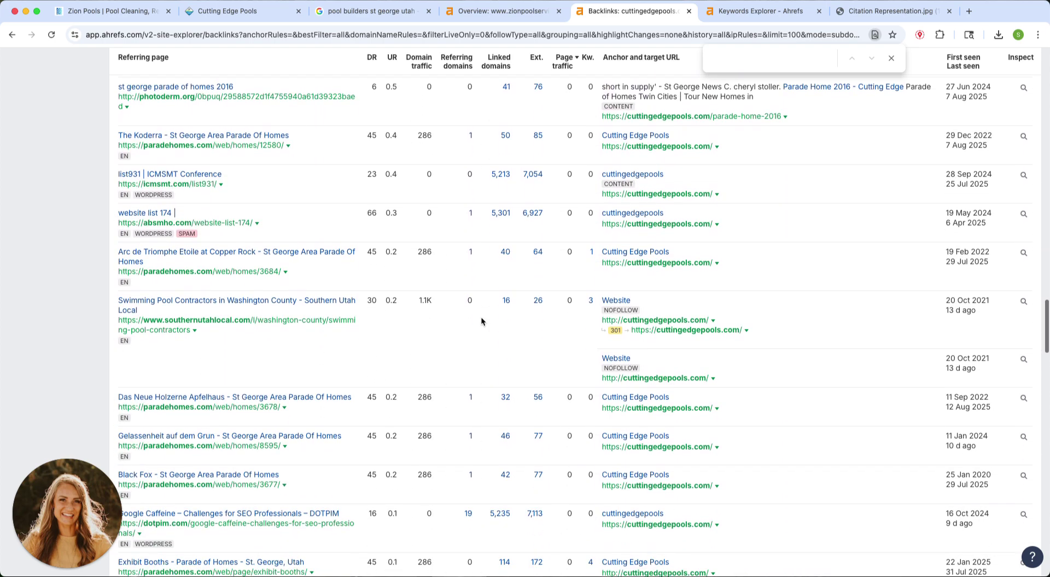
pyautogui.scroll(2, 481, 321)
pyautogui.scroll(8, 481, 321)
# Step: Return to the "pool builders st george utah" Google results and look over the organic and local listings again
pyautogui.click(372, 11)
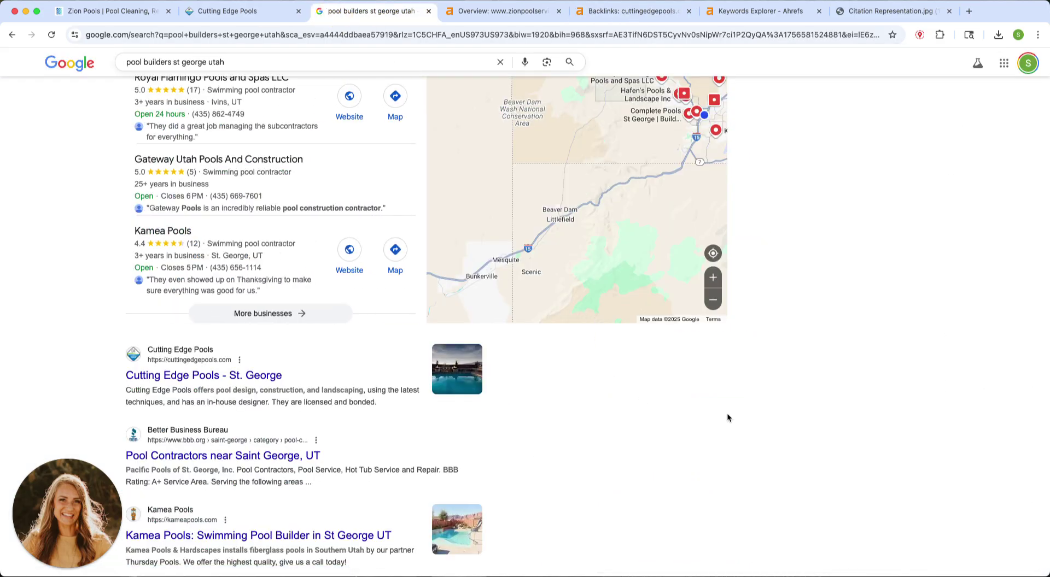
pyautogui.scroll(-5, 791, 427)
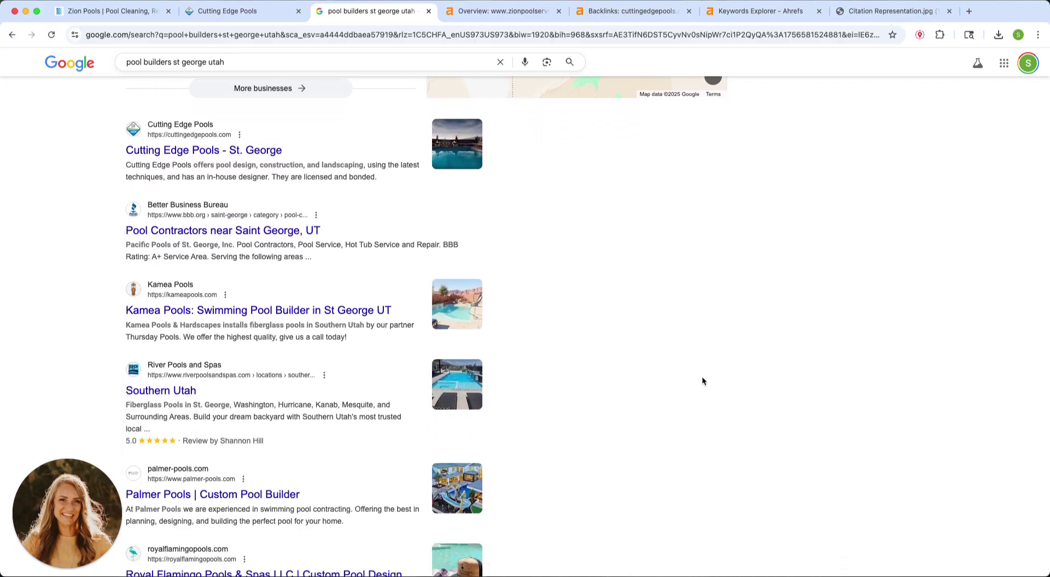
pyautogui.scroll(10, 731, 394)
pyautogui.scroll(-1, 717, 342)
# Step: Switch to the Zion Pools home page and review its "What we offer" services section
pyautogui.click(110, 16)
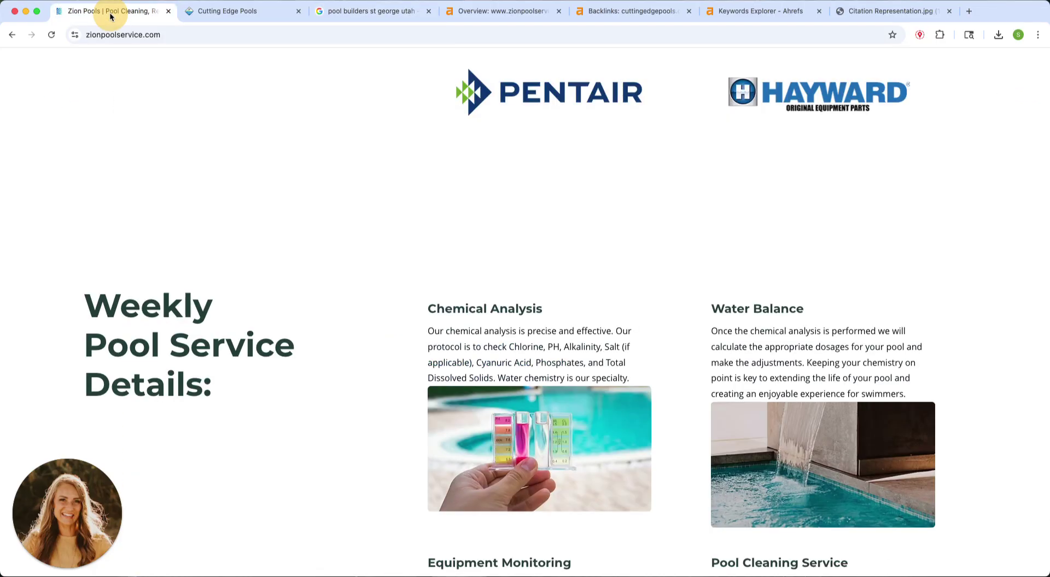
pyautogui.scroll(10, 552, 274)
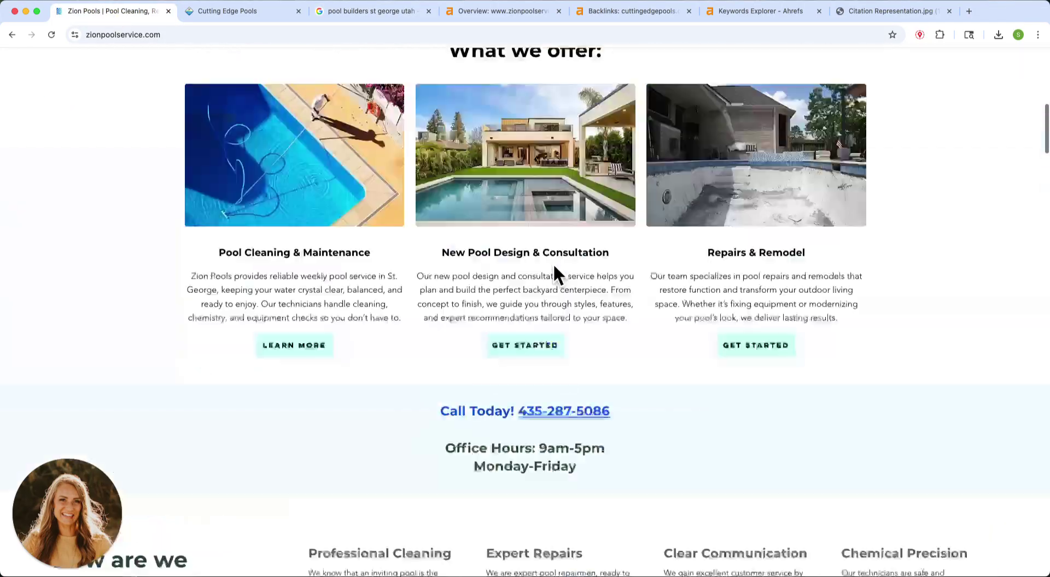
pyautogui.scroll(10, 553, 263)
pyautogui.scroll(-7, 560, 261)
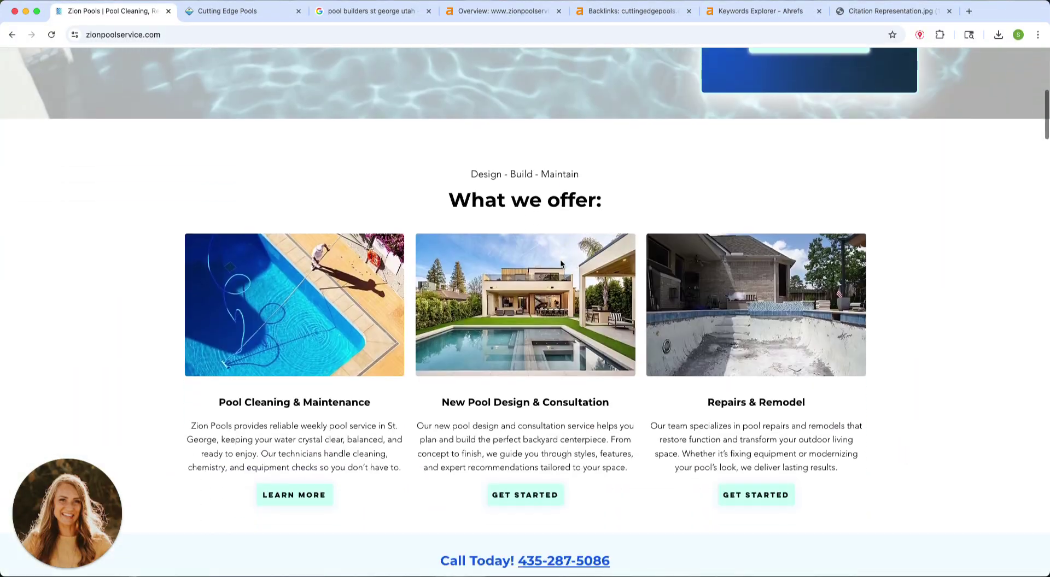
# Step: Look through the Zion Pools home page's section on how it differs from other St. George pool companies and its customer reviews
pyautogui.scroll(-10, 561, 265)
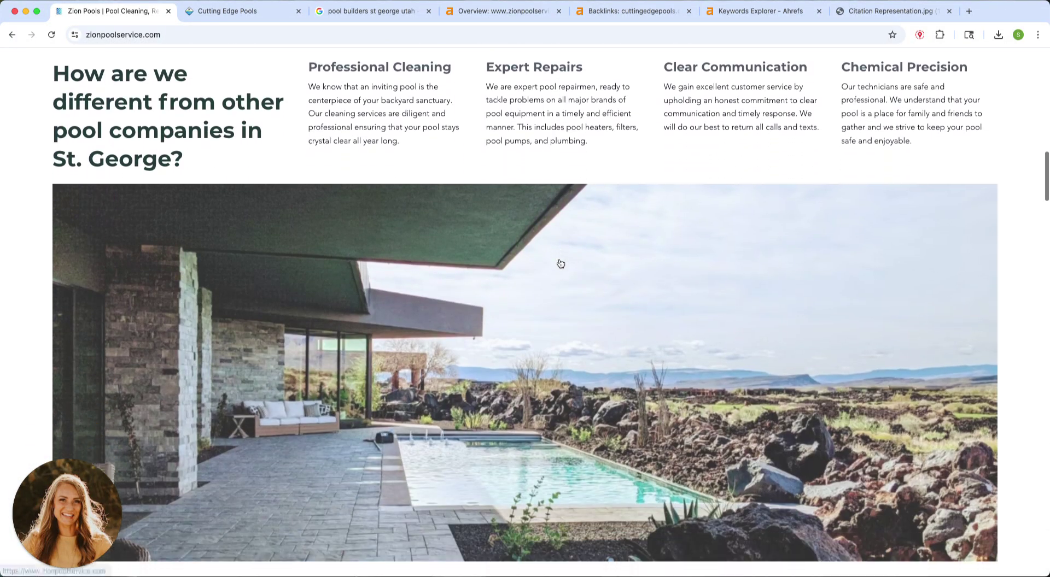
pyautogui.scroll(-8, 560, 264)
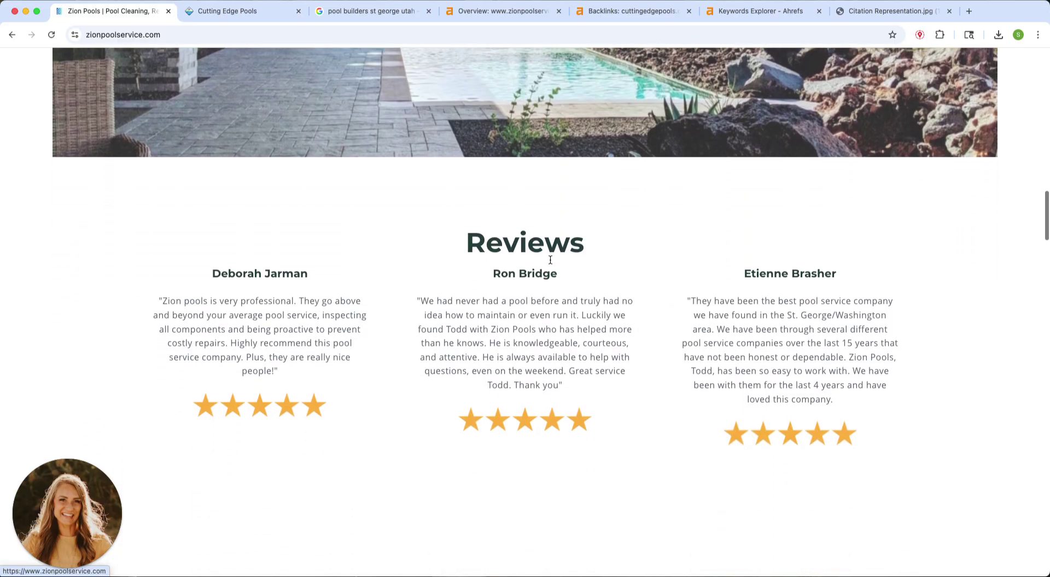
pyautogui.scroll(-2, 550, 260)
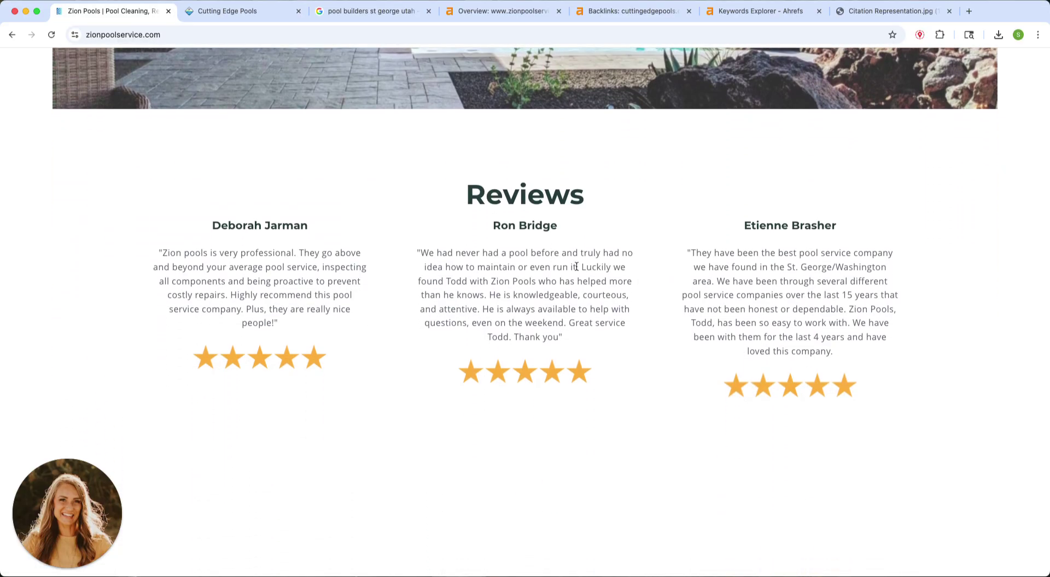
# Step: View the Citation Representation.jpg diagram and highlight the backlinks figures in the Ahrefs overview for zionpoolservice.com
pyautogui.click(896, 14)
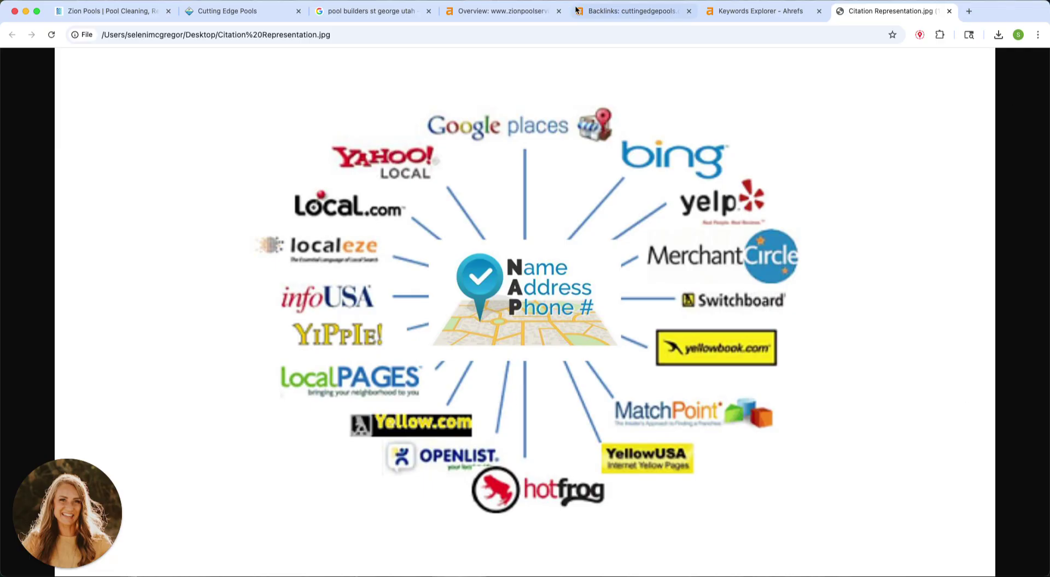
pyautogui.click(506, 11)
pyautogui.moveTo(411, 255); pyautogui.dragTo(474, 296)
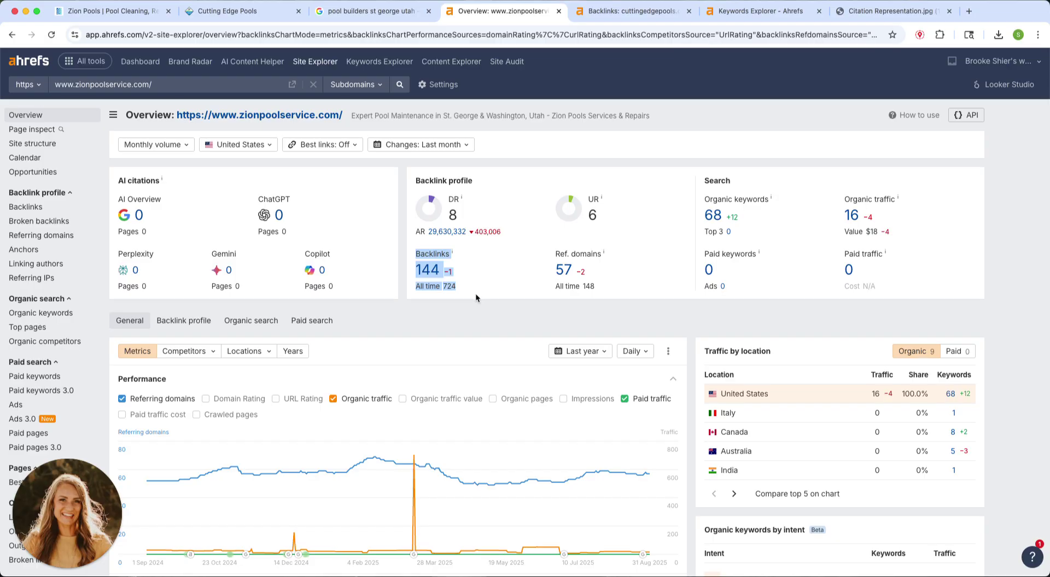
pyautogui.click(487, 292)
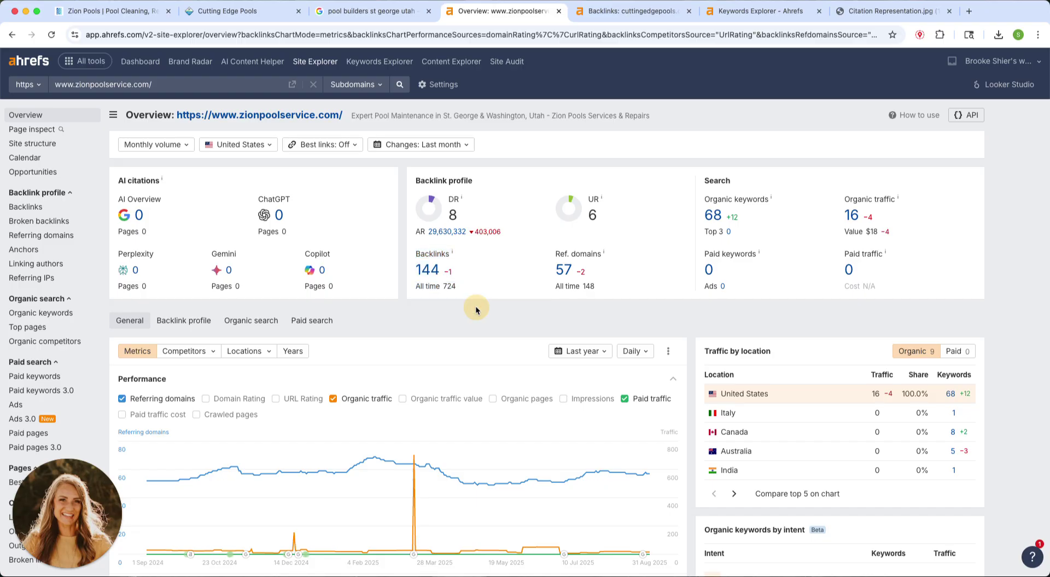